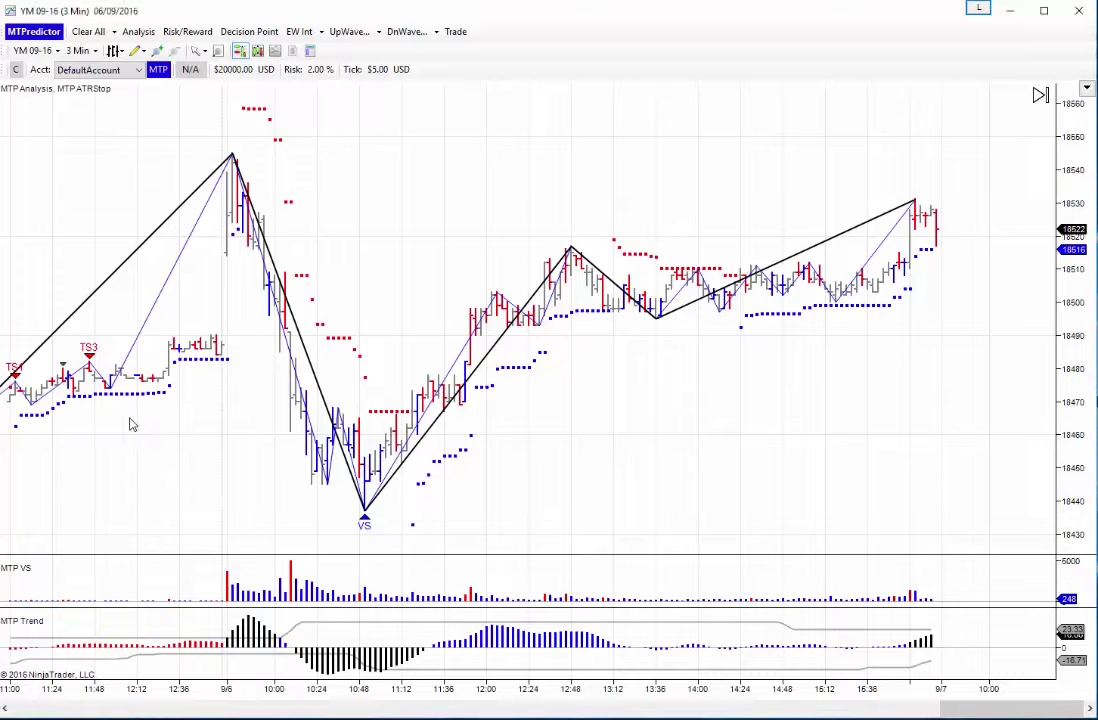
Zoom in on the YM chart and draw a trial risk/reward trade plan
scroll(444, 441, "up", 10)
scroll(573, 418, "up", 15)
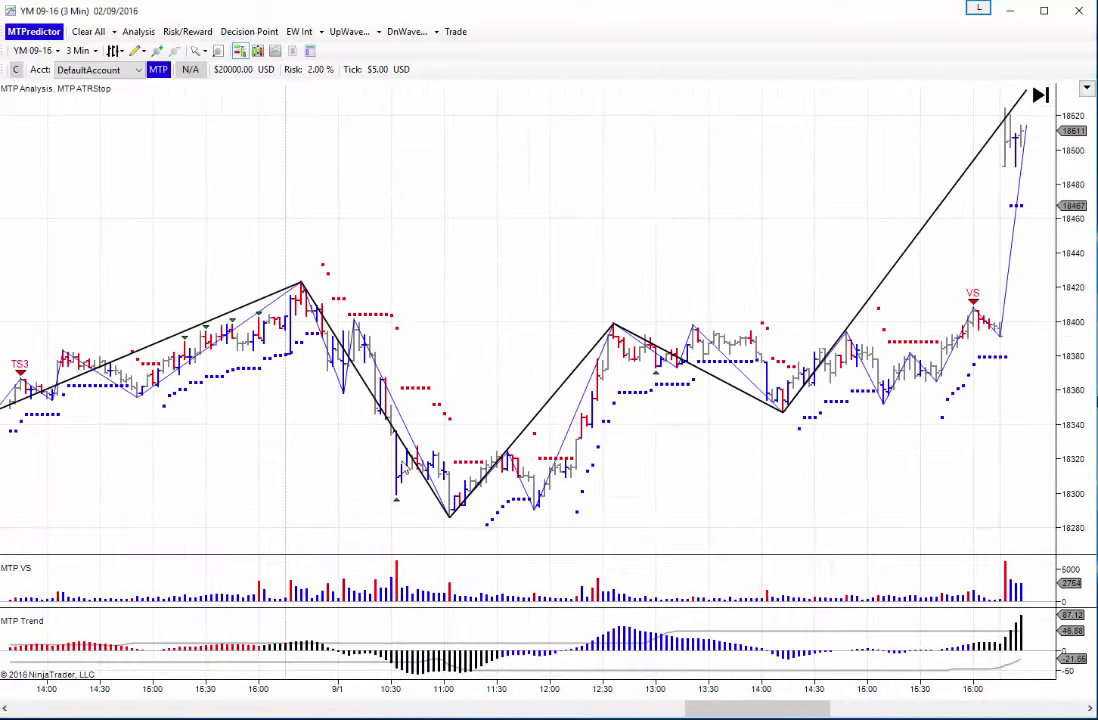
scroll(380, 480, "up", 4)
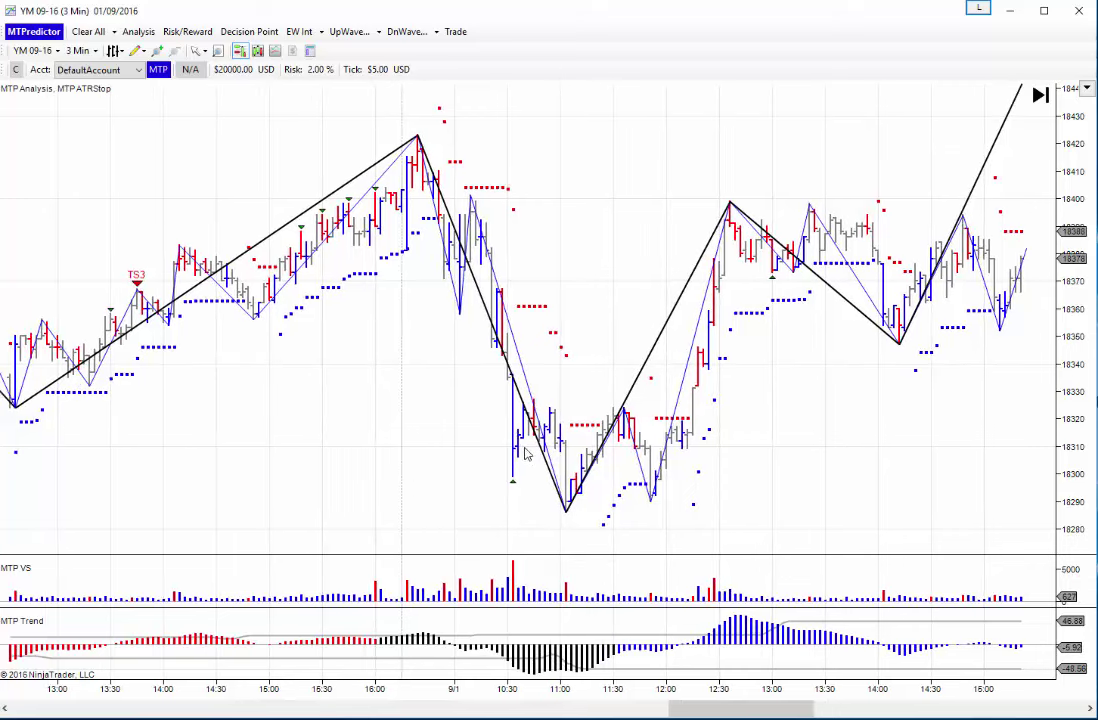
right_click(516, 466)
left_click(568, 258)
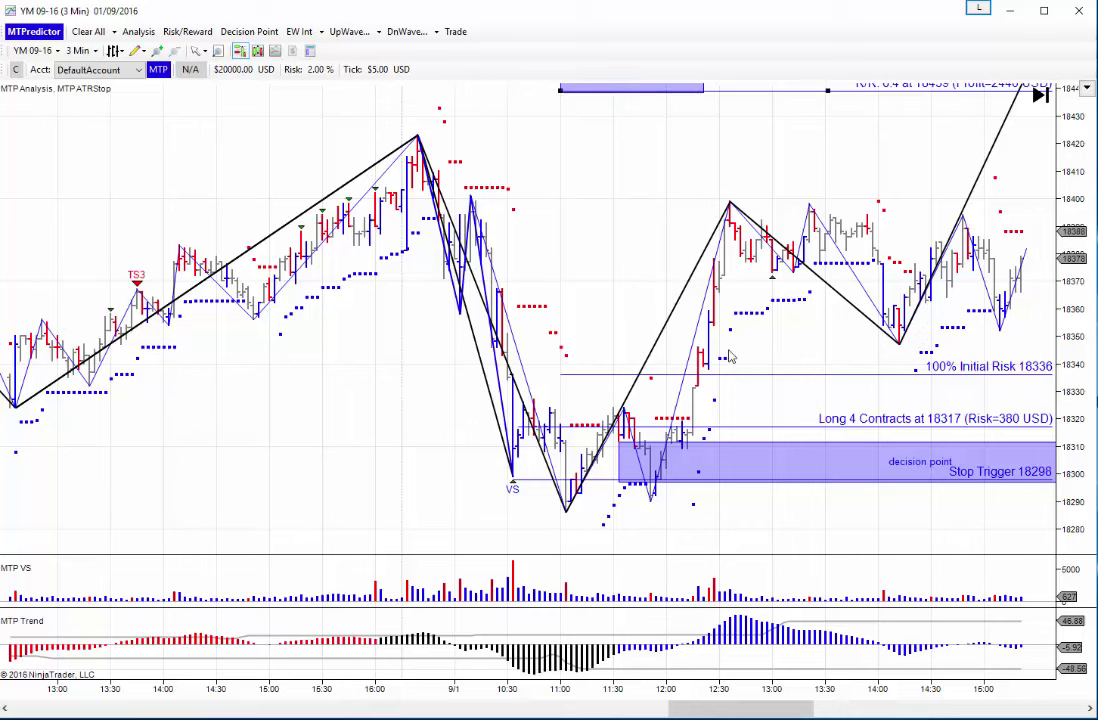
Clear all MTPredictor drawings and return to the most recent bars
right_click(937, 112)
left_click(1003, 115)
left_click(1040, 96)
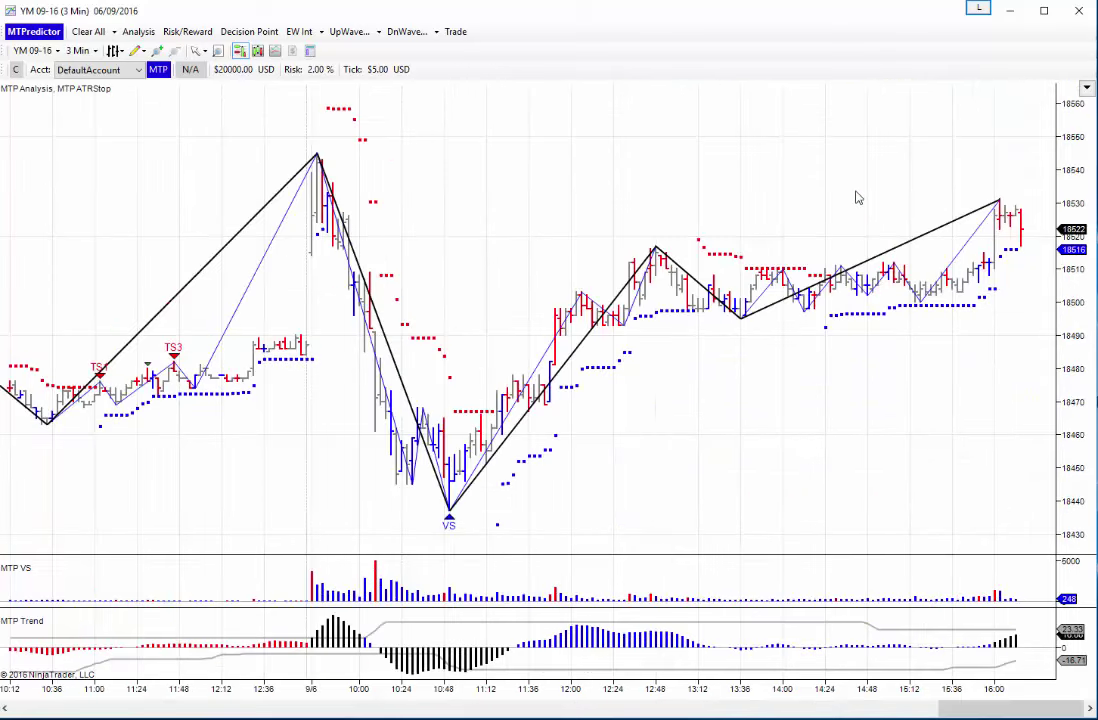
Pan back to reveal the 9/6 VS swing low and the previous day's bars
left_click_drag(669, 453, 510, 451)
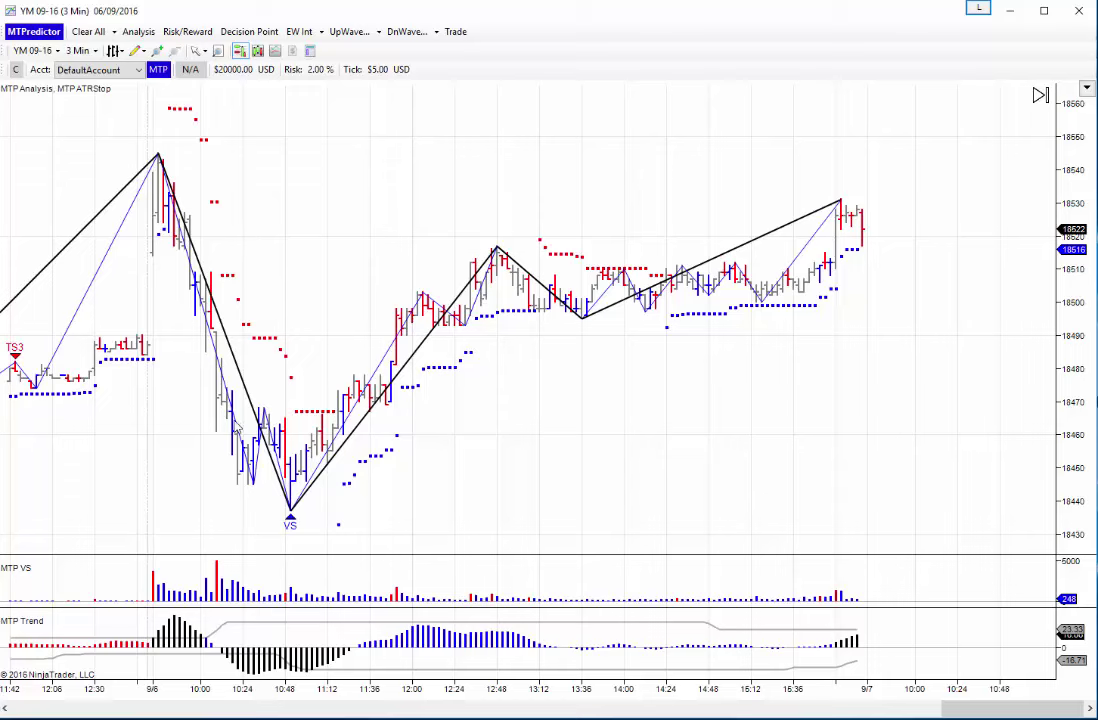
left_click_drag(174, 463, 322, 460)
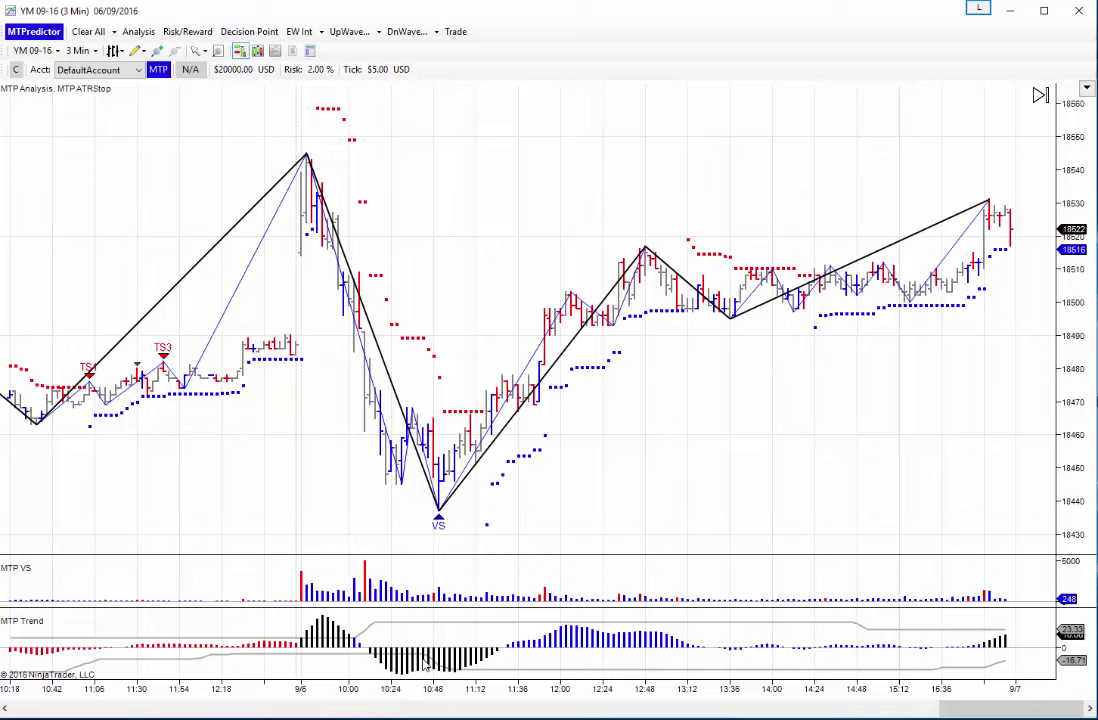
left_click_drag(257, 512, 385, 510)
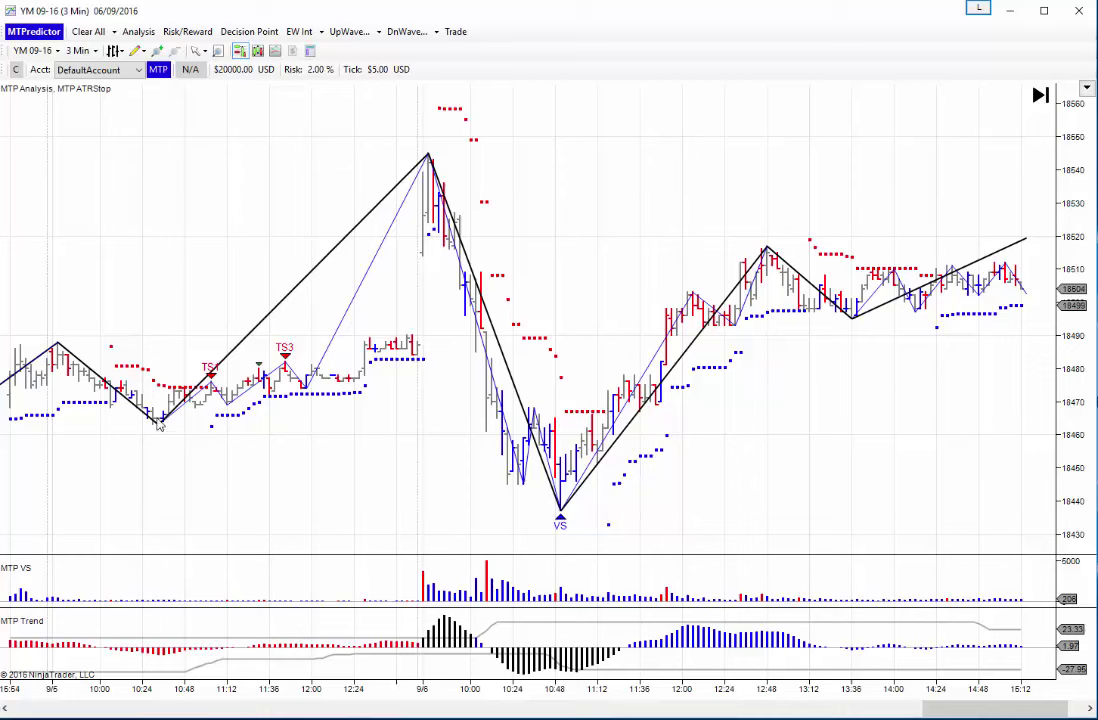
Add a major support decision-point zone at the 10:48 VS low near 18440–18462, shifted left across earlier bars
right_click(156, 368)
left_click(211, 276)
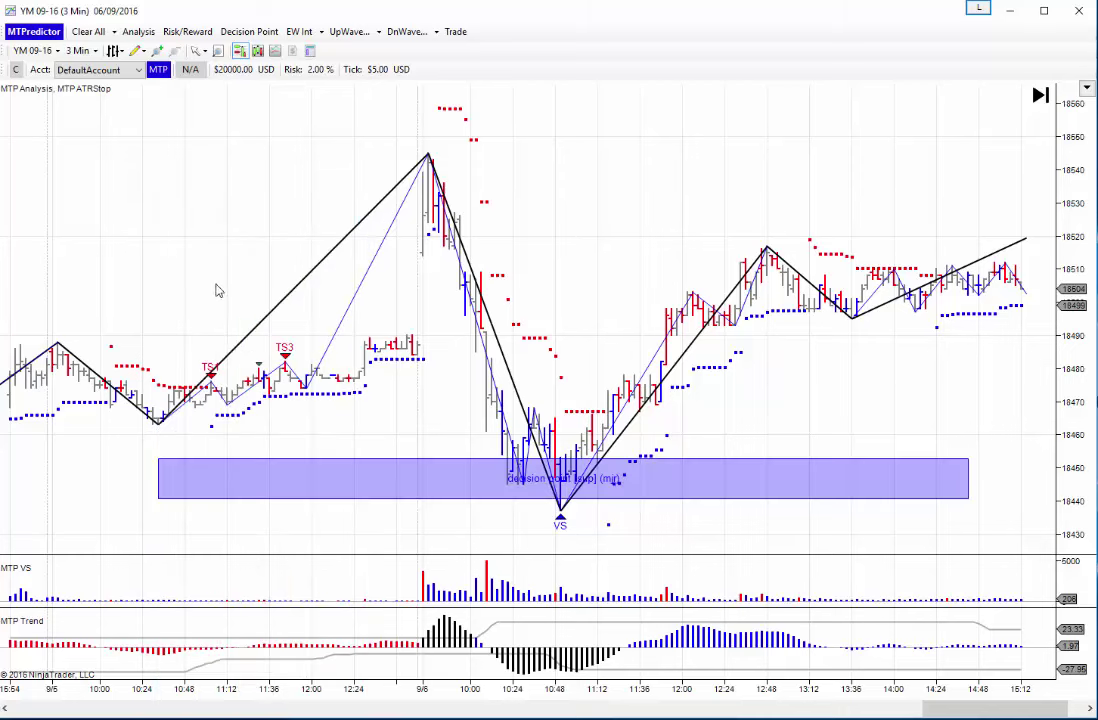
left_click_drag(483, 502, 333, 483)
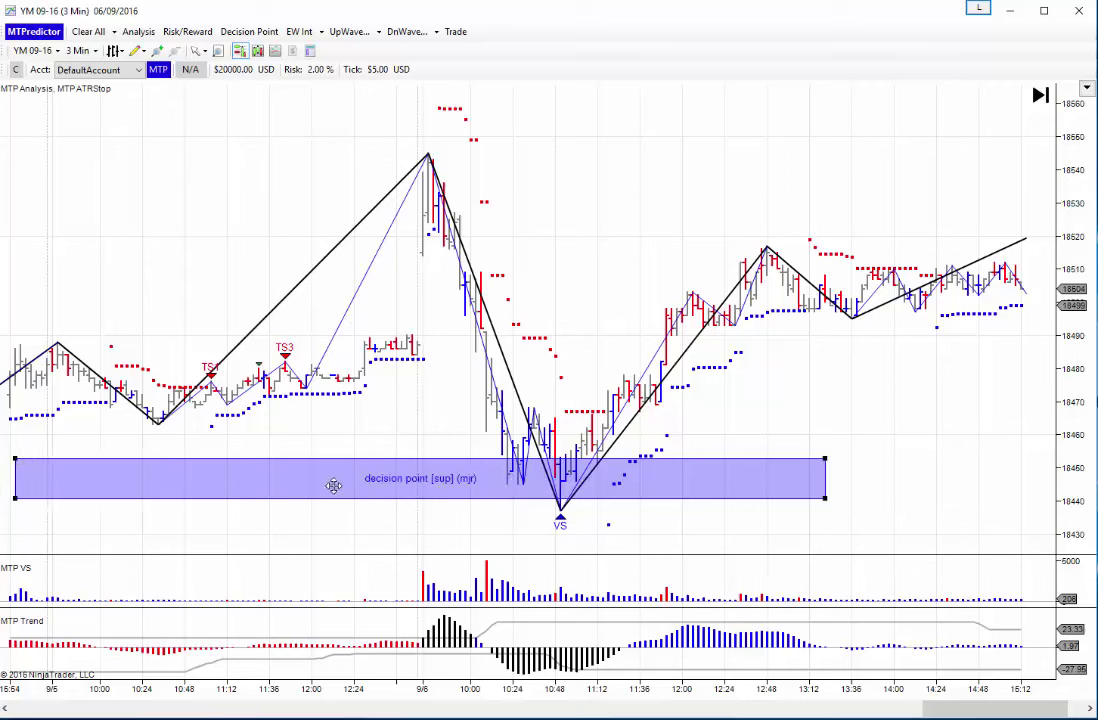
left_click(213, 517)
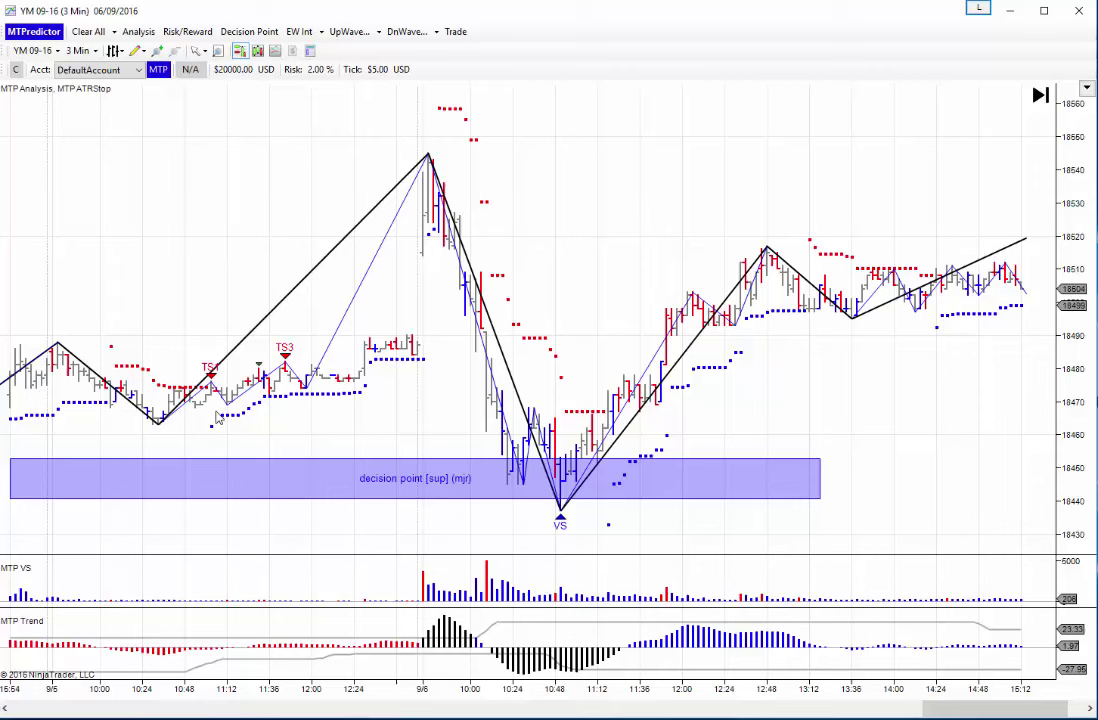
left_click_drag(507, 495, 485, 497)
left_click(396, 531)
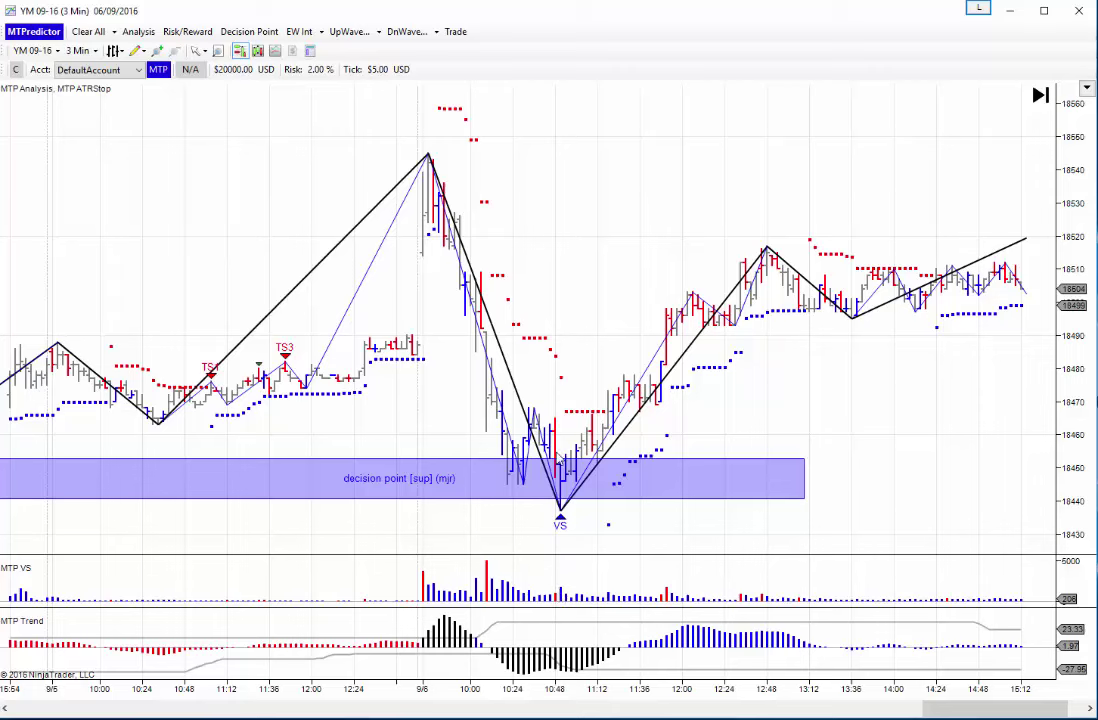
Plot a long 4-contract plan at entry 18454, stop 18436, with the R/R 3.8 target dragged to 18522
right_click(564, 452)
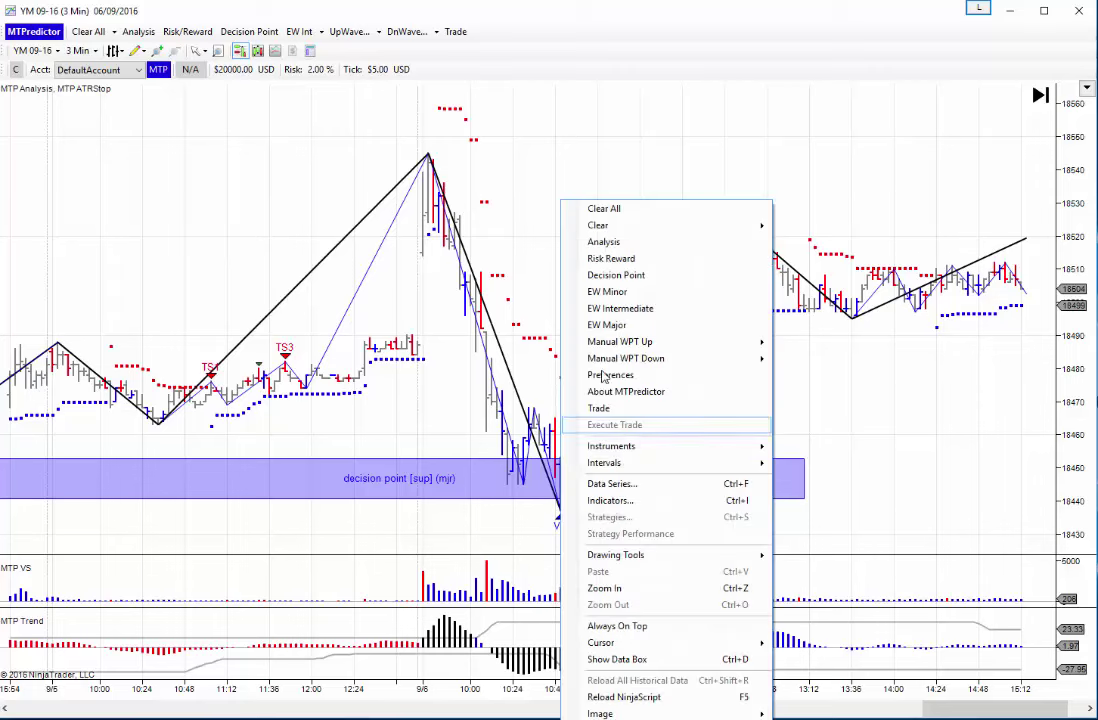
left_click(617, 250)
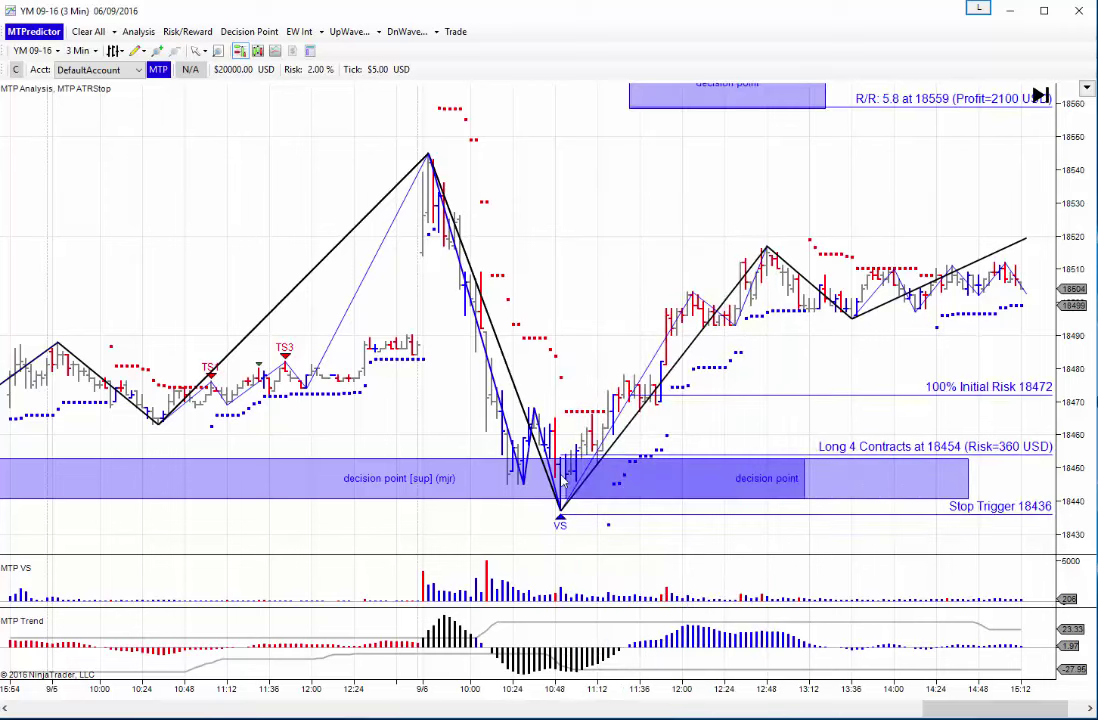
left_click_drag(578, 348, 397, 297)
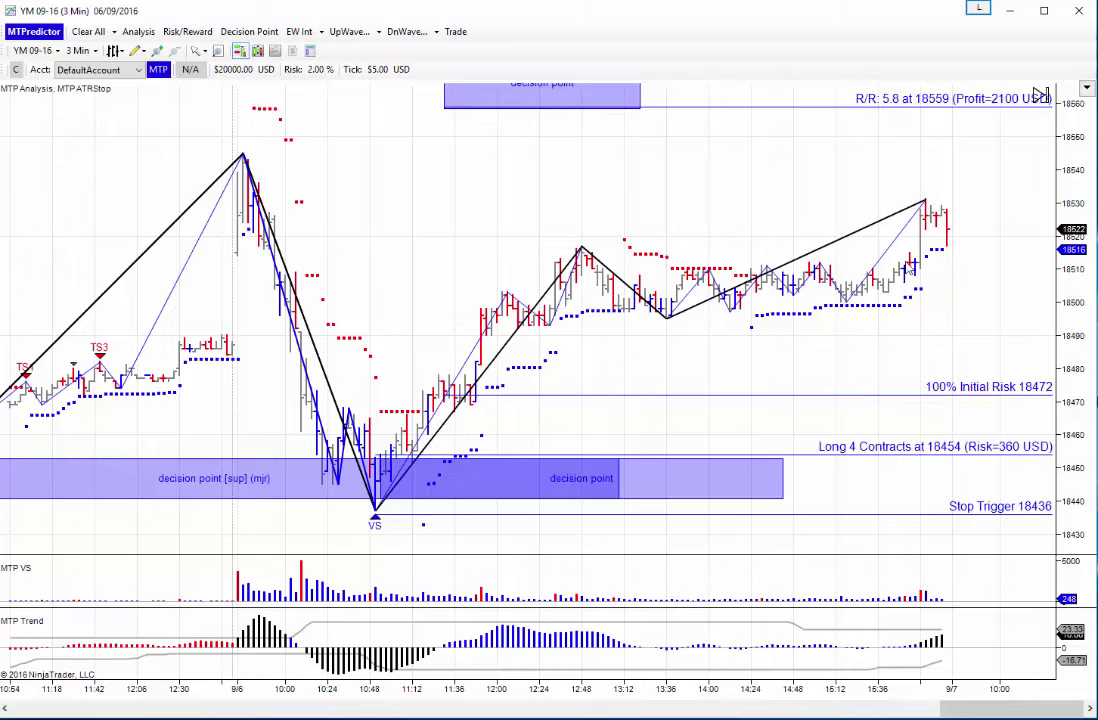
scroll(713, 140, "down", 3)
left_click_drag(729, 113, 778, 229)
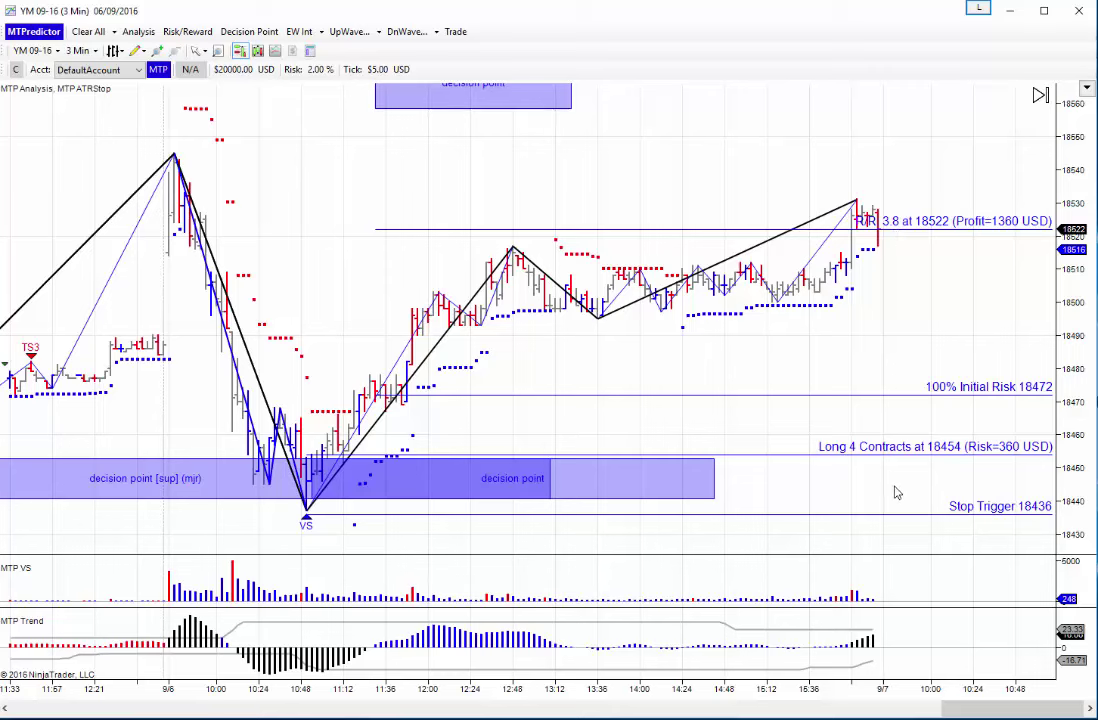
scroll(325, 322, "up", 3)
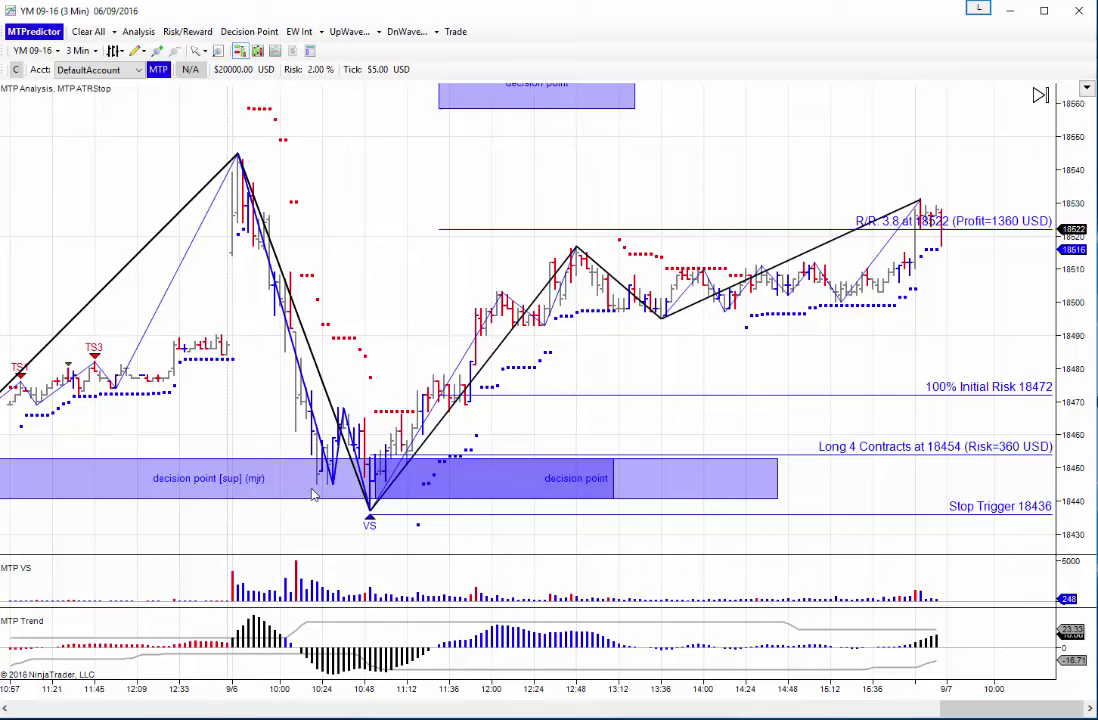
Switch the chart to ES 09-16 Globex and bring earlier bars into view
left_click(57, 51)
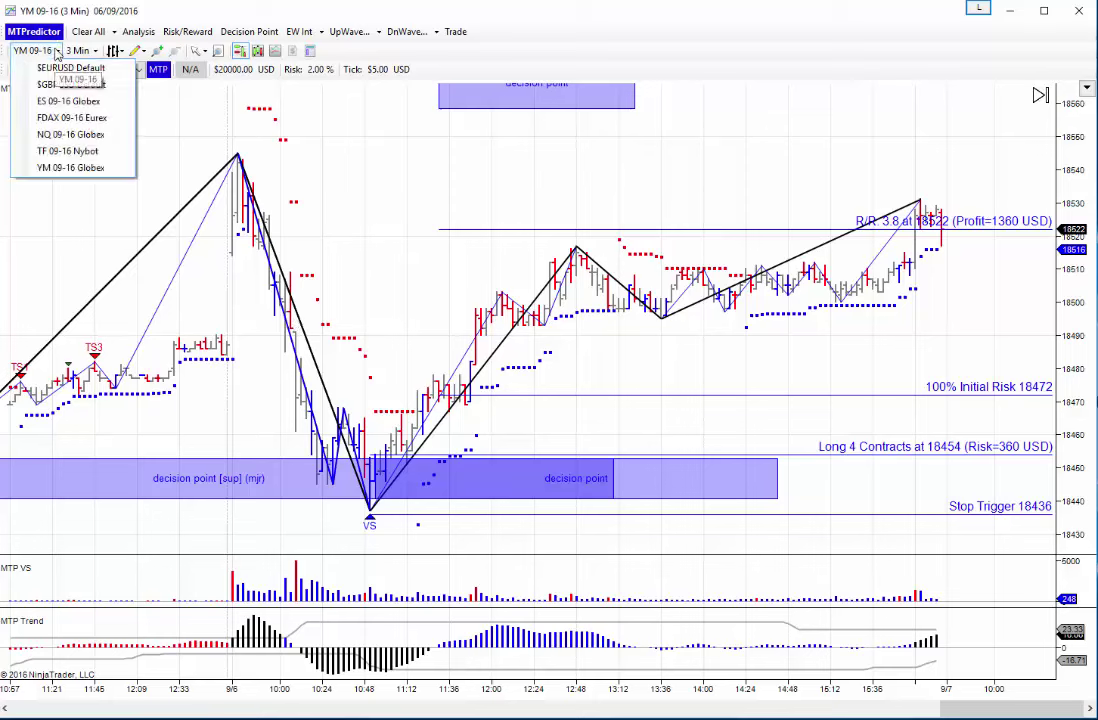
left_click(68, 101)
scroll(262, 456, "up", 3)
left_click_drag(250, 481, 320, 495)
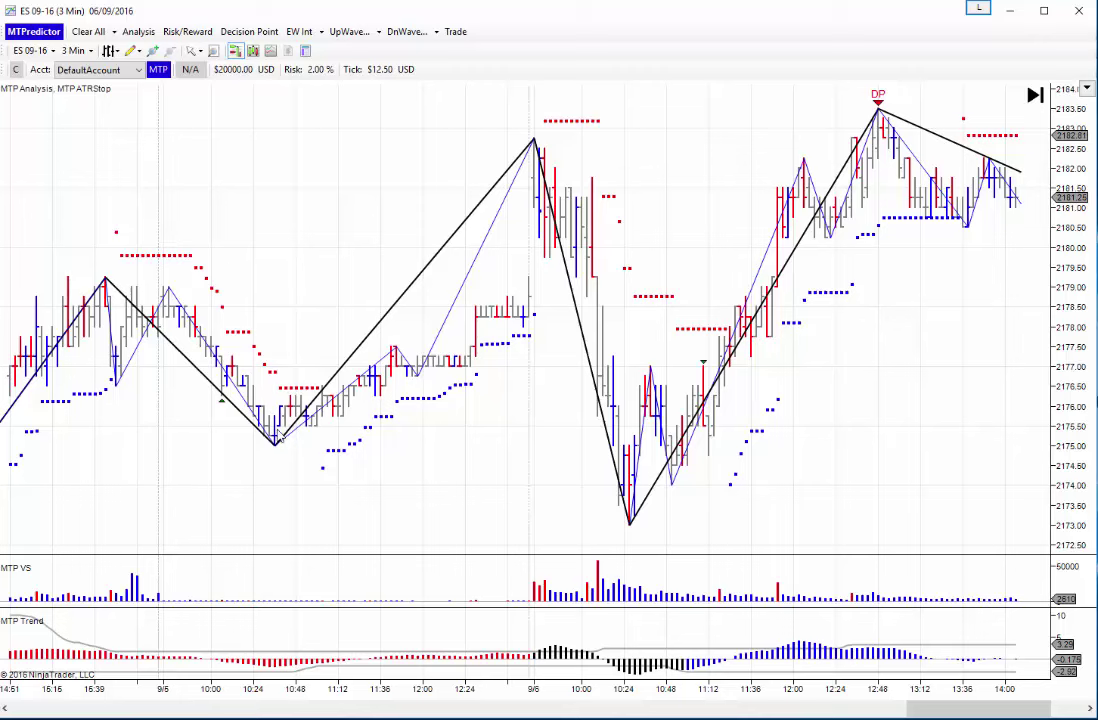
Add a major support decision-point zone near 2173–2174 beneath the 10:24 low
right_click(274, 440)
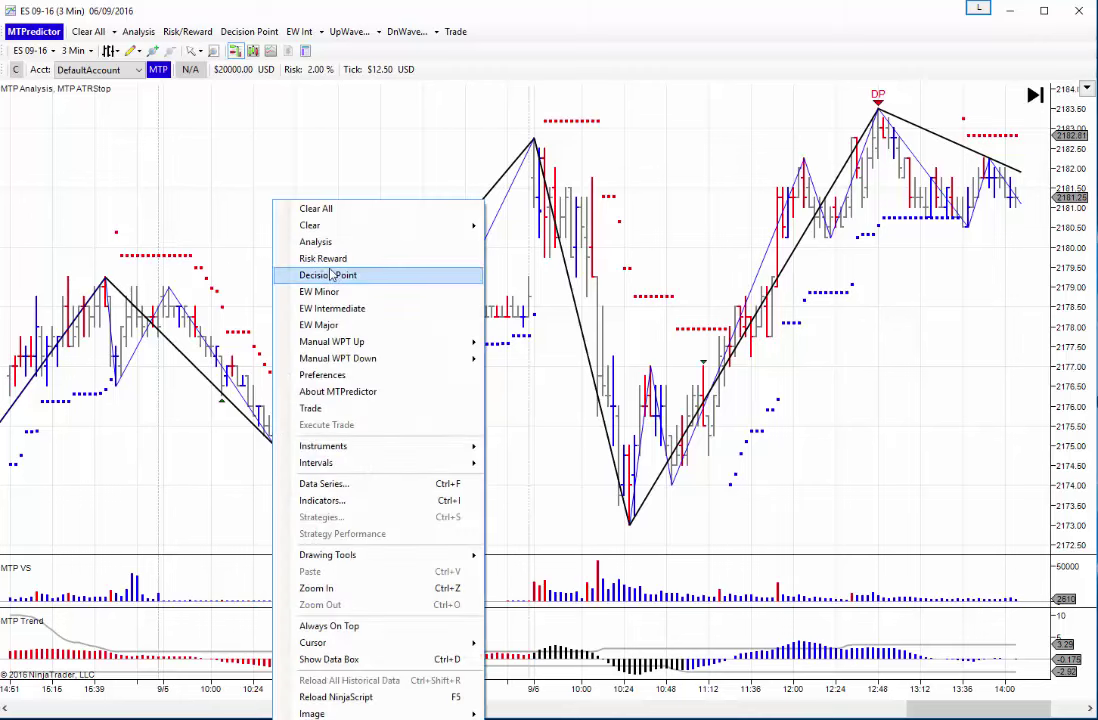
left_click(286, 238)
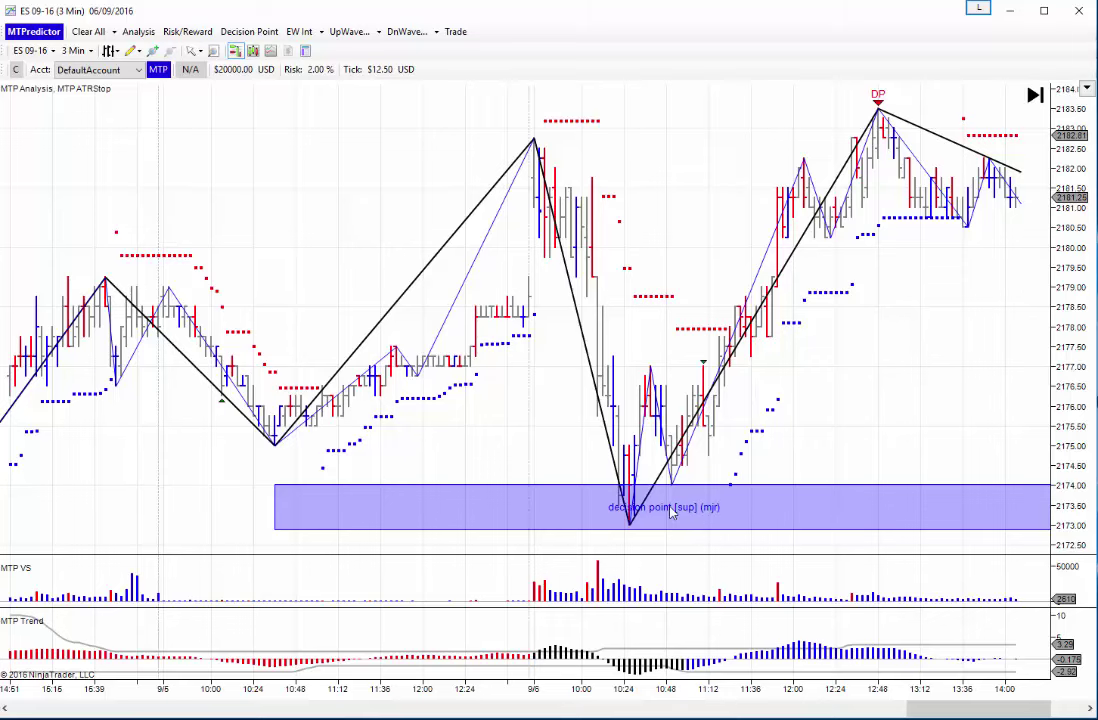
scroll(534, 448, "down", 3)
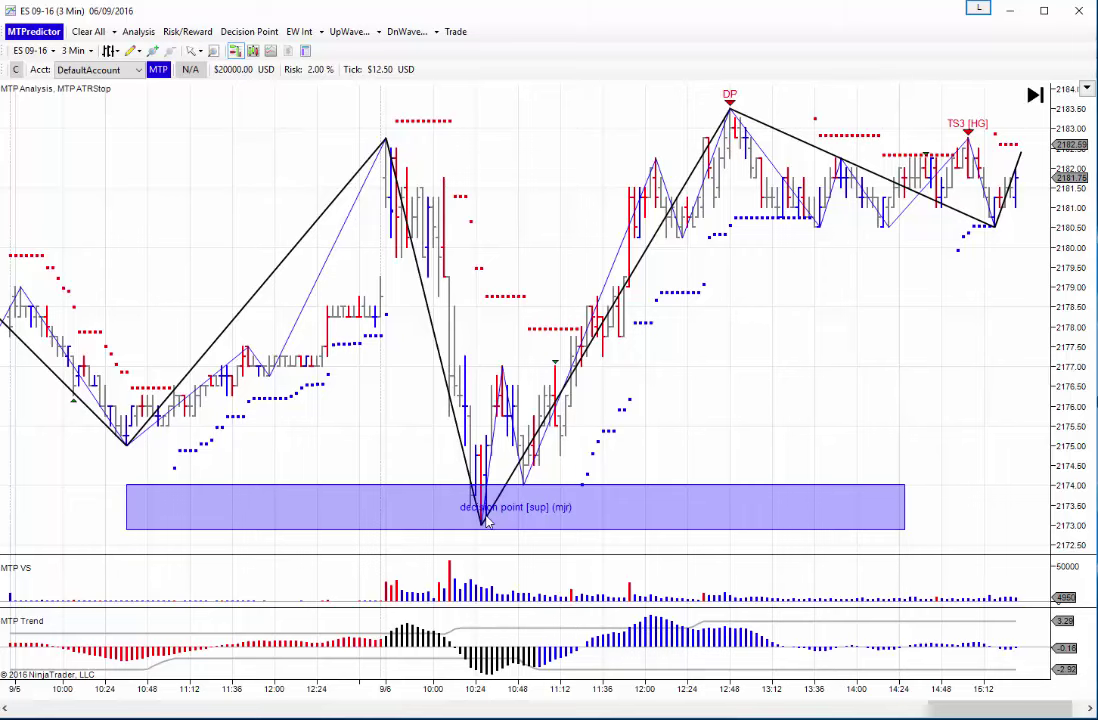
scroll(519, 404, "down", 2)
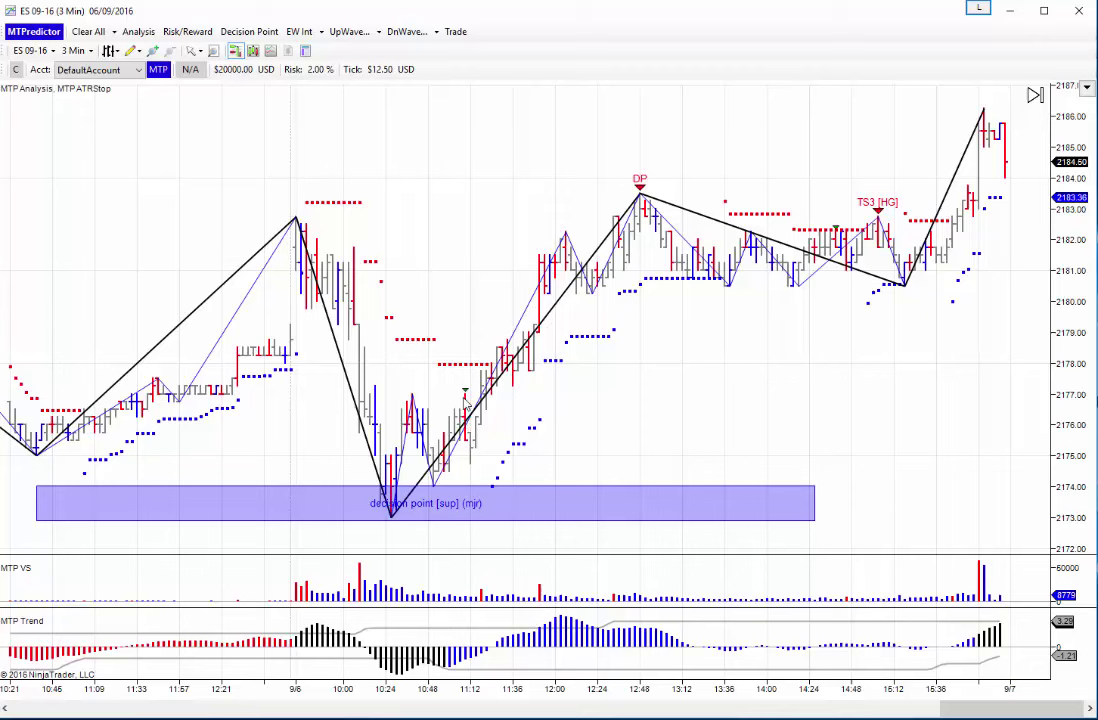
Plot the ES 4-contract trade plan at 2175.25, stop trigger 2177.25, initial risk 2173.25
right_click(466, 398)
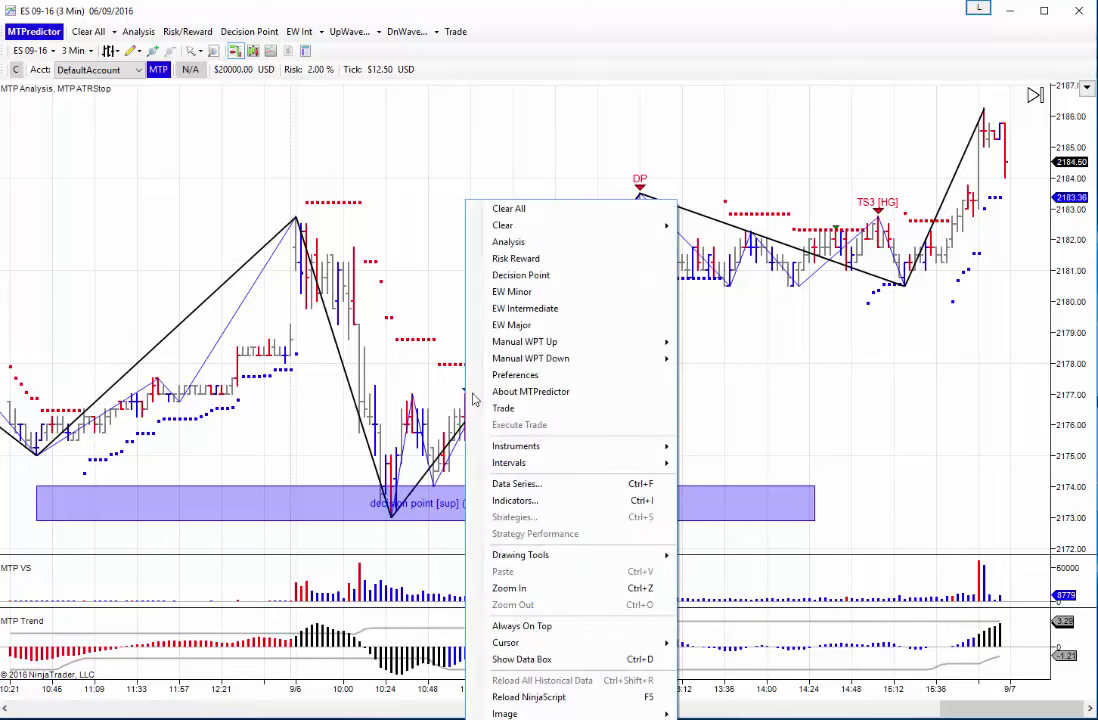
left_click(497, 240)
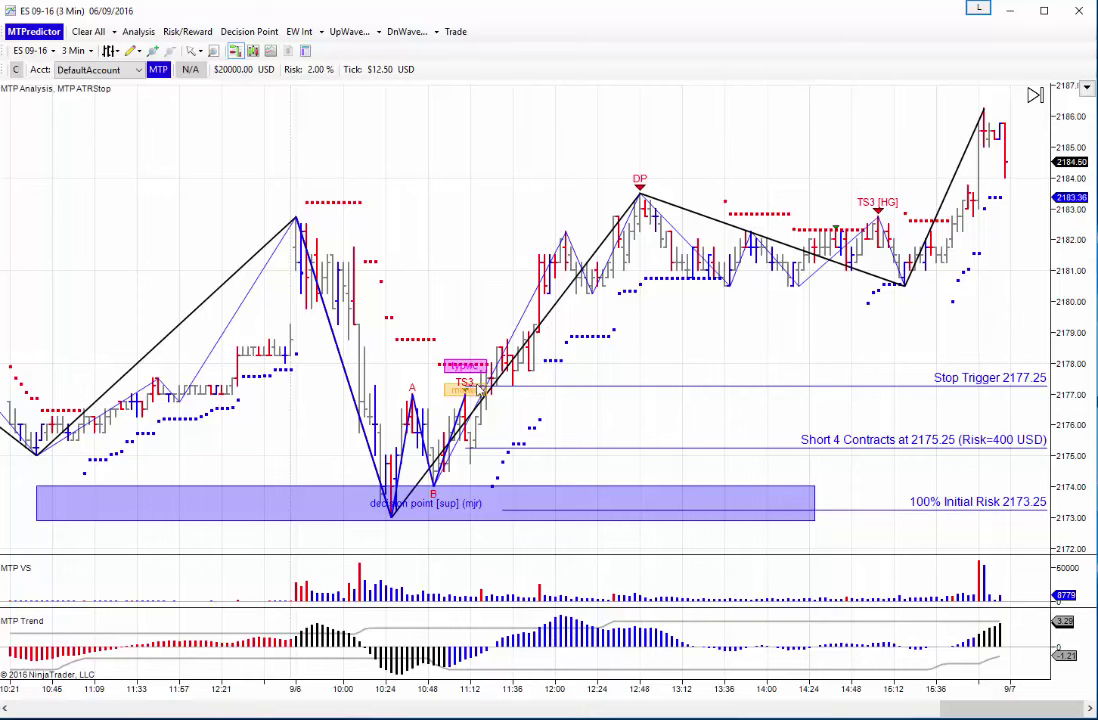
left_click_drag(627, 282, 478, 277)
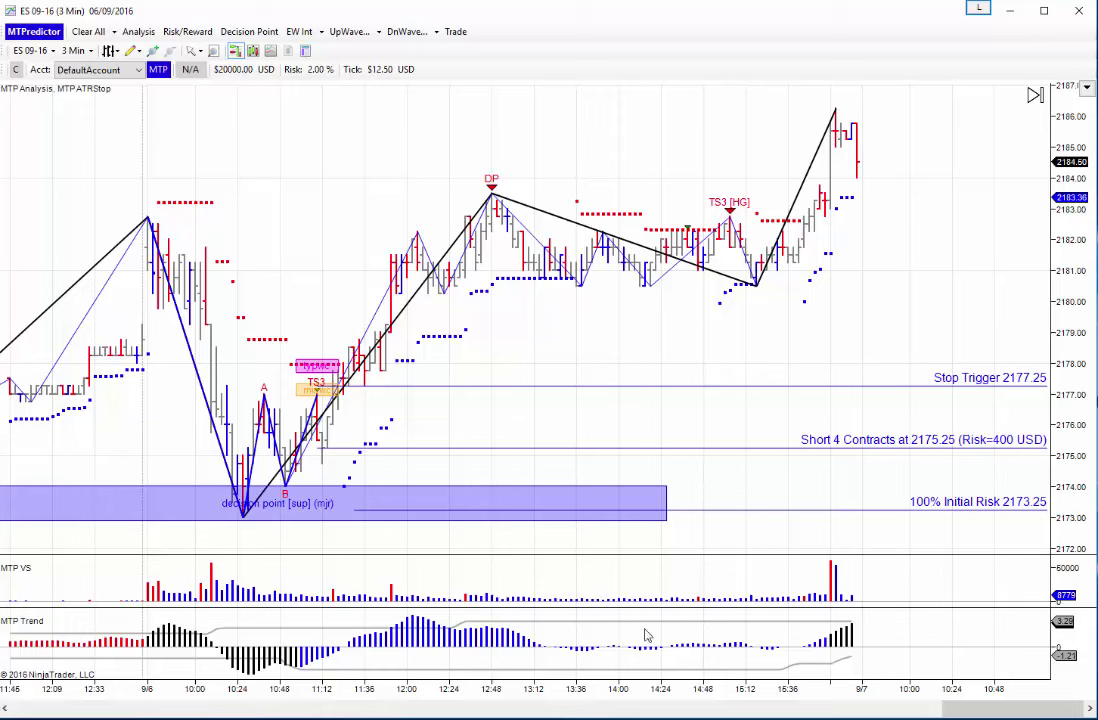
right_click(293, 267)
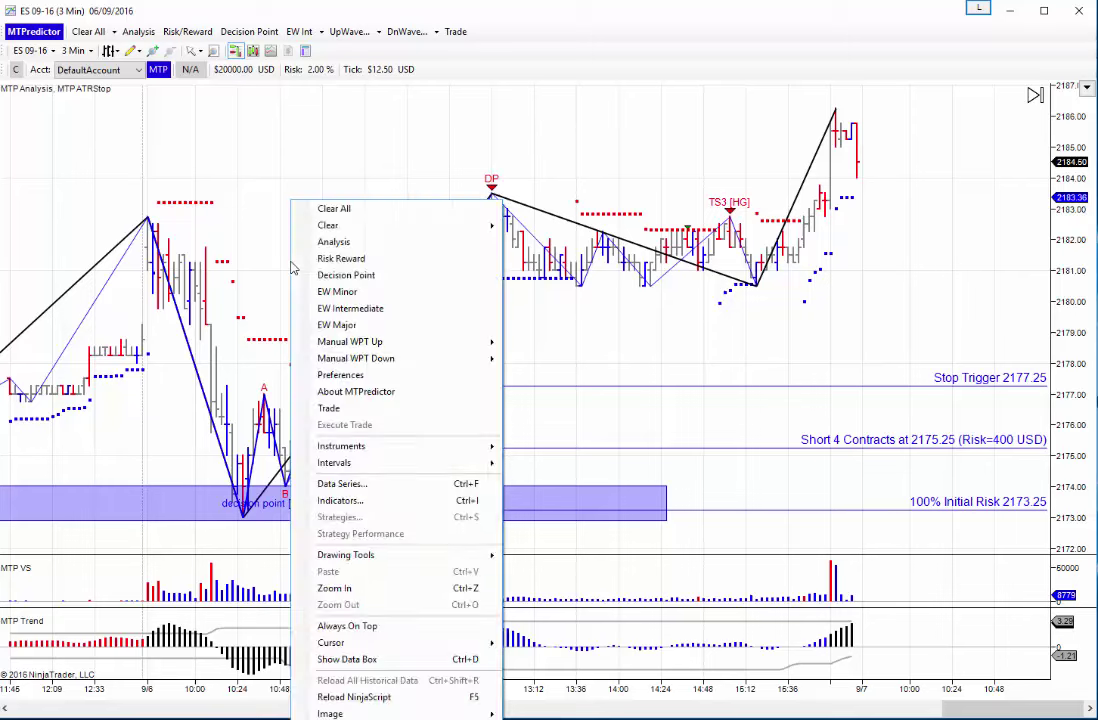
Clear the ES trade levels and place a major support decision-point zone, shifted slightly left
left_click(334, 208)
scroll(240, 380, "up", 5)
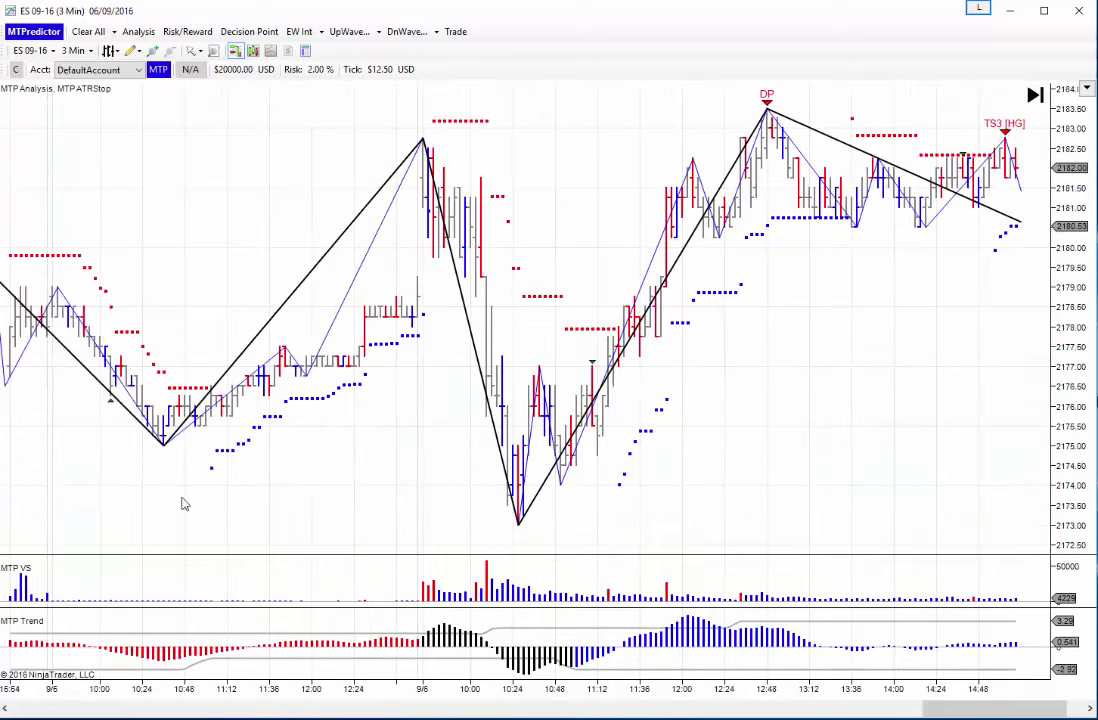
right_click(162, 442)
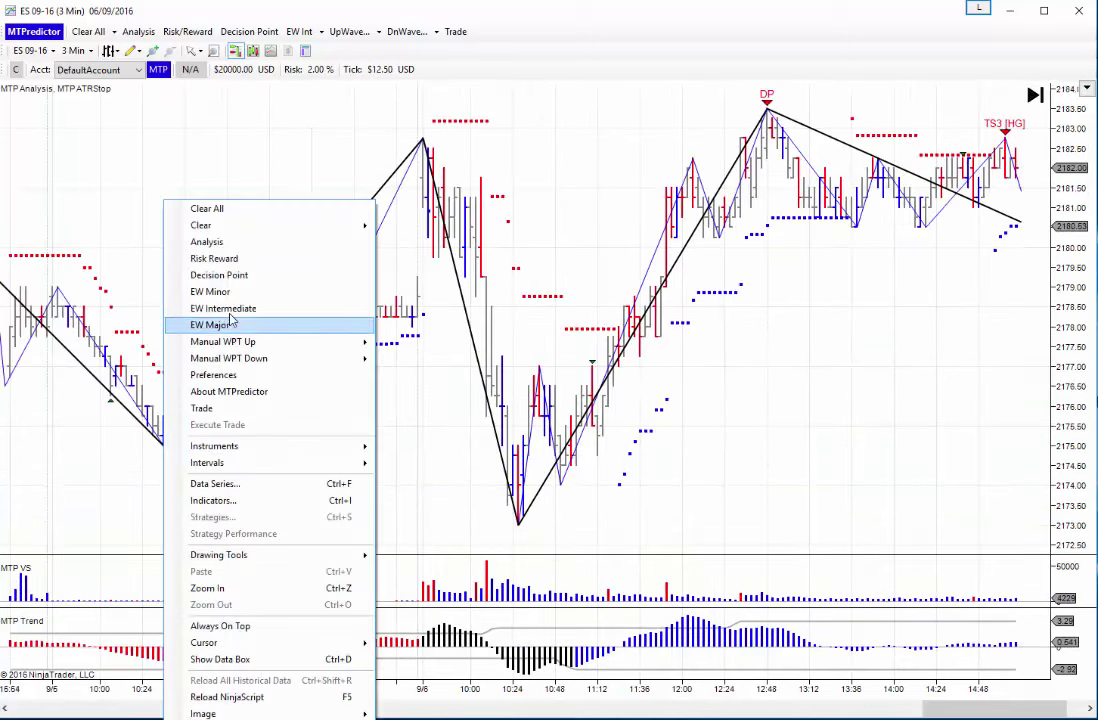
left_click(228, 277)
scroll(228, 277, "down", 5)
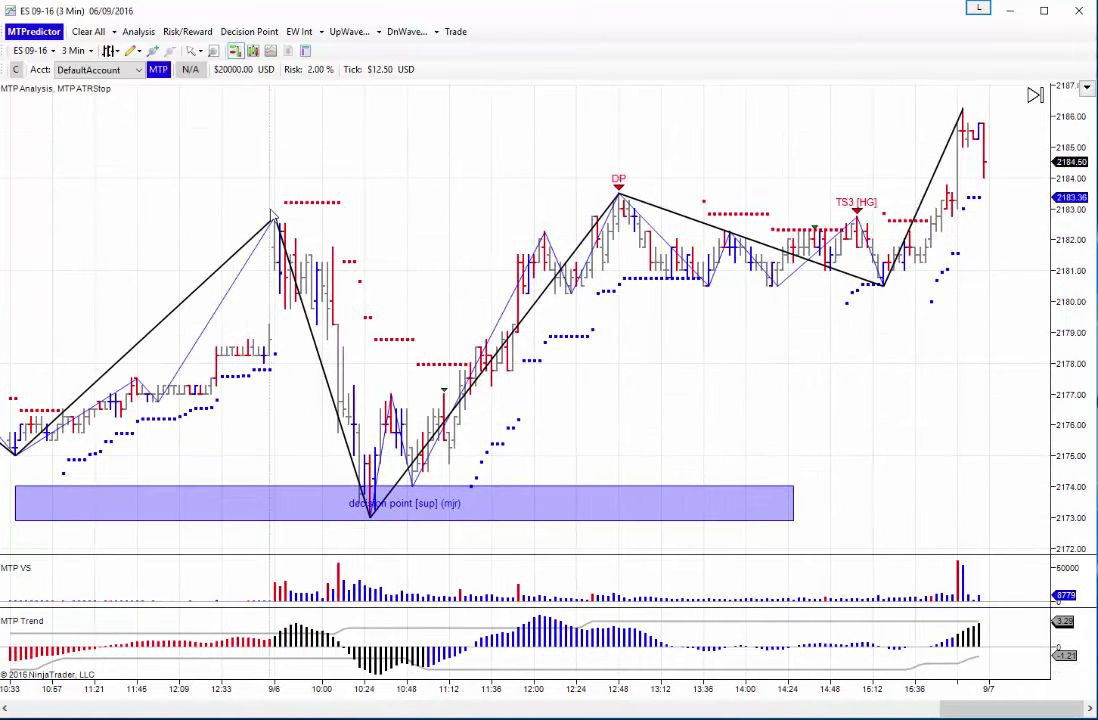
left_click_drag(299, 493, 225, 483)
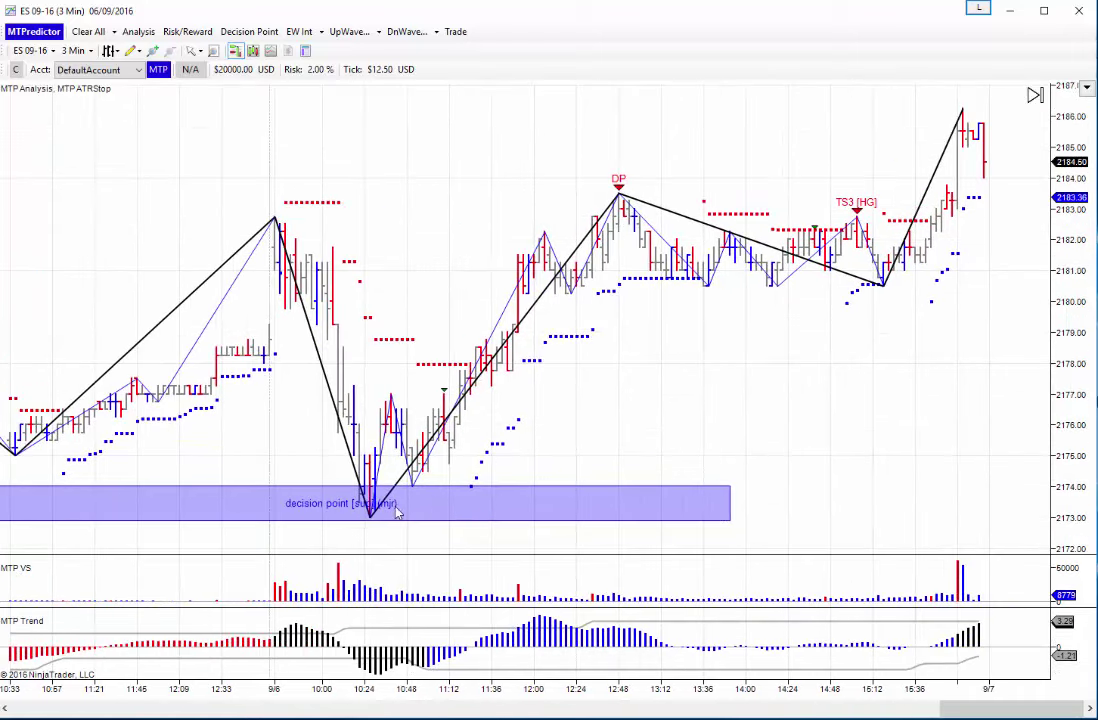
Switch the chart back to YM 09-16 Globex with its long 18454 plan
left_click(48, 50)
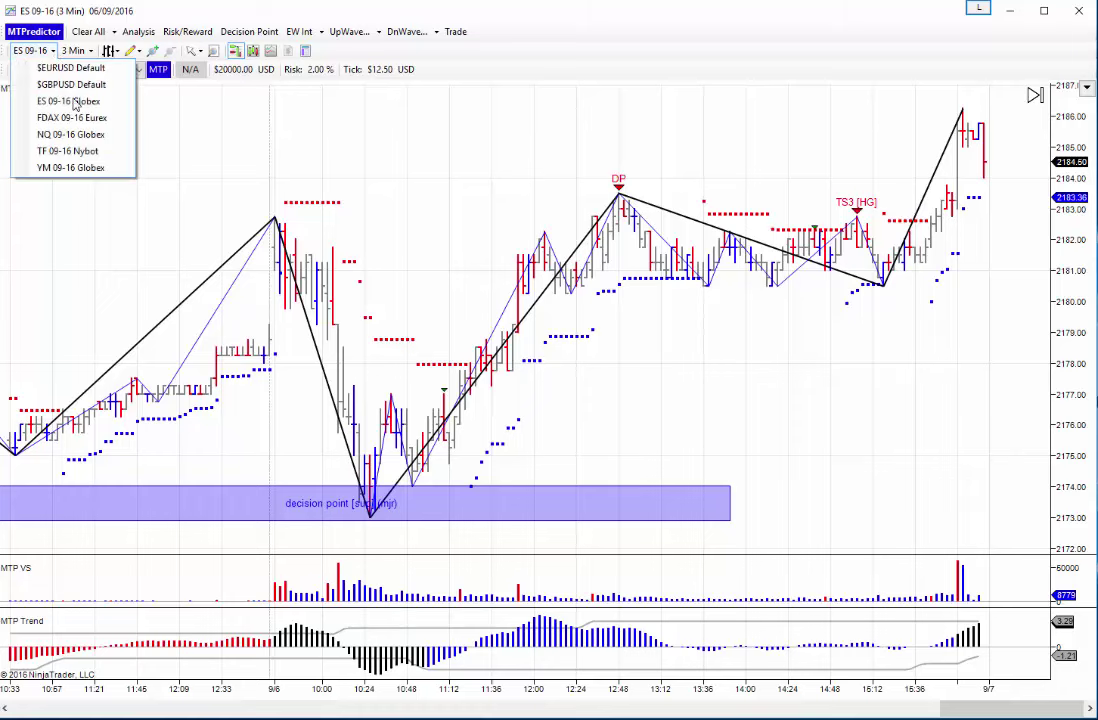
left_click(70, 167)
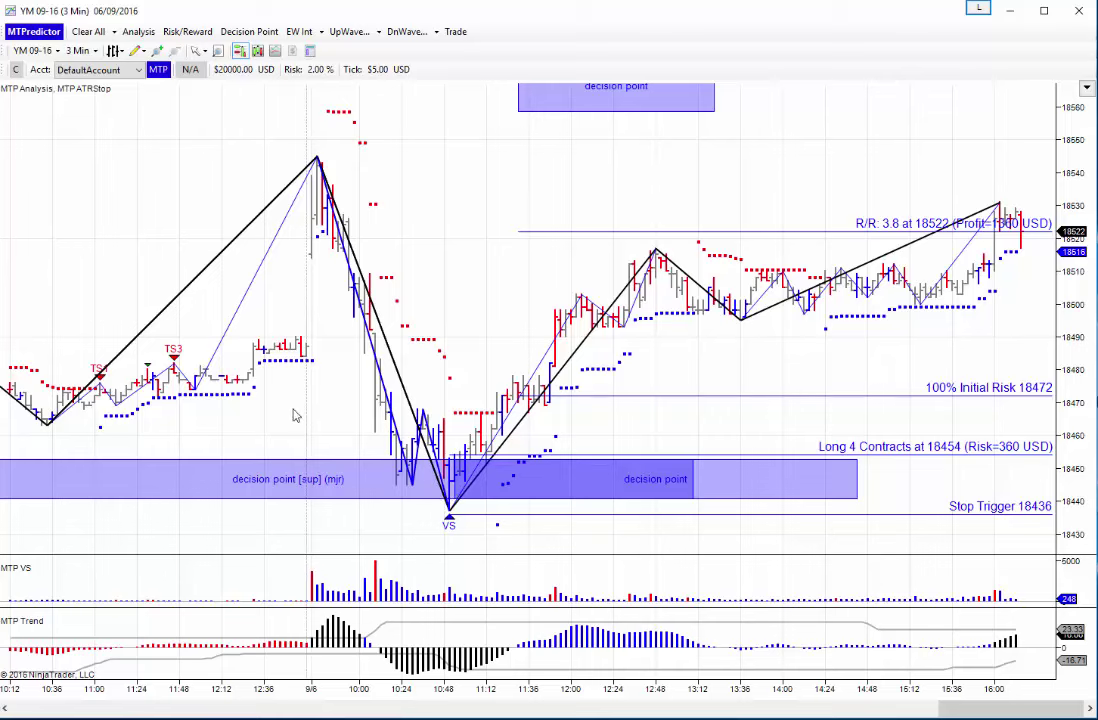
scroll(483, 417, "up", 5)
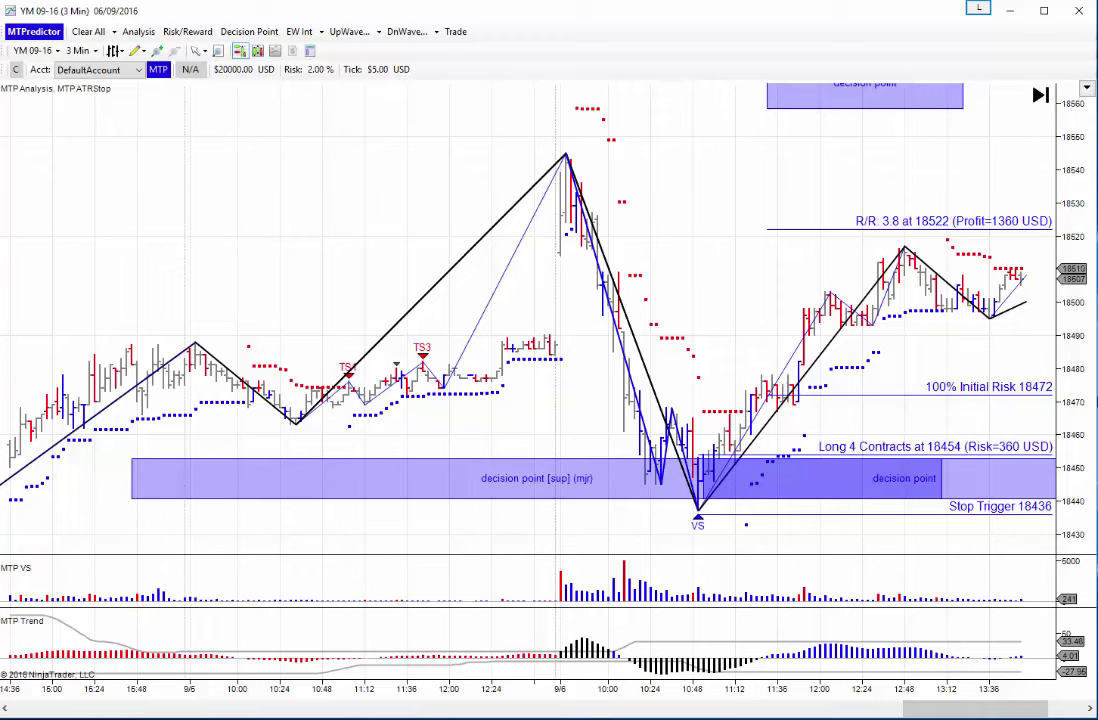
mouse_move(395, 718)
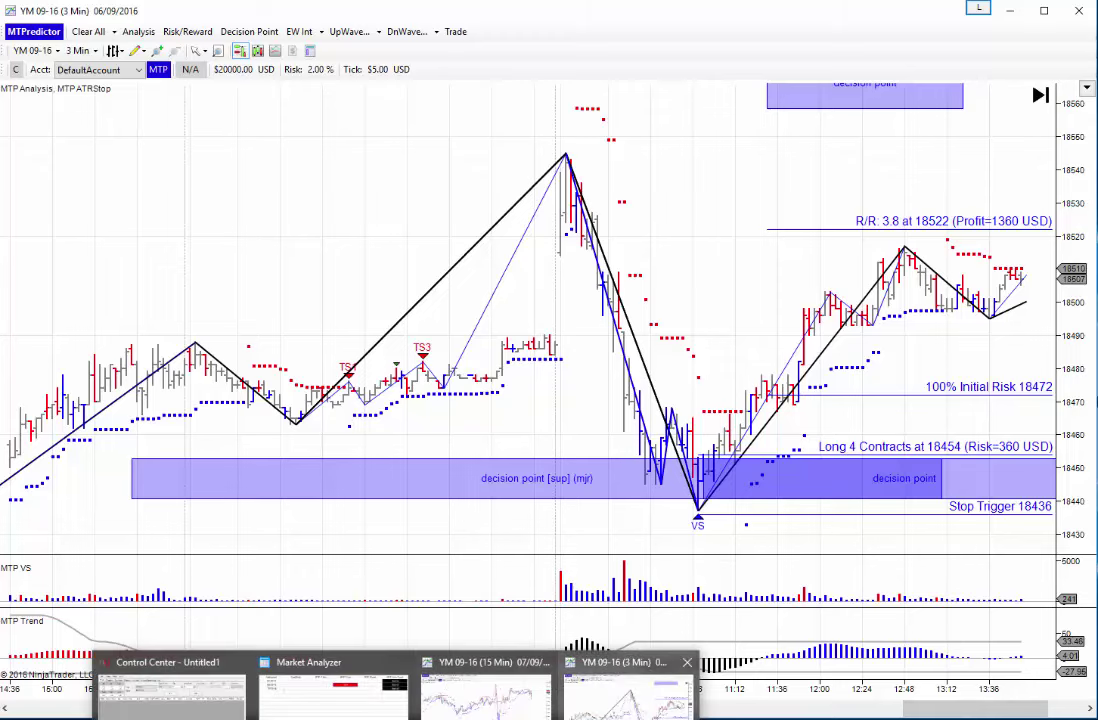
On the YM 15-minute chart, add a major support decision-point zone near 18440–18462 under the swing low
left_click(450, 688)
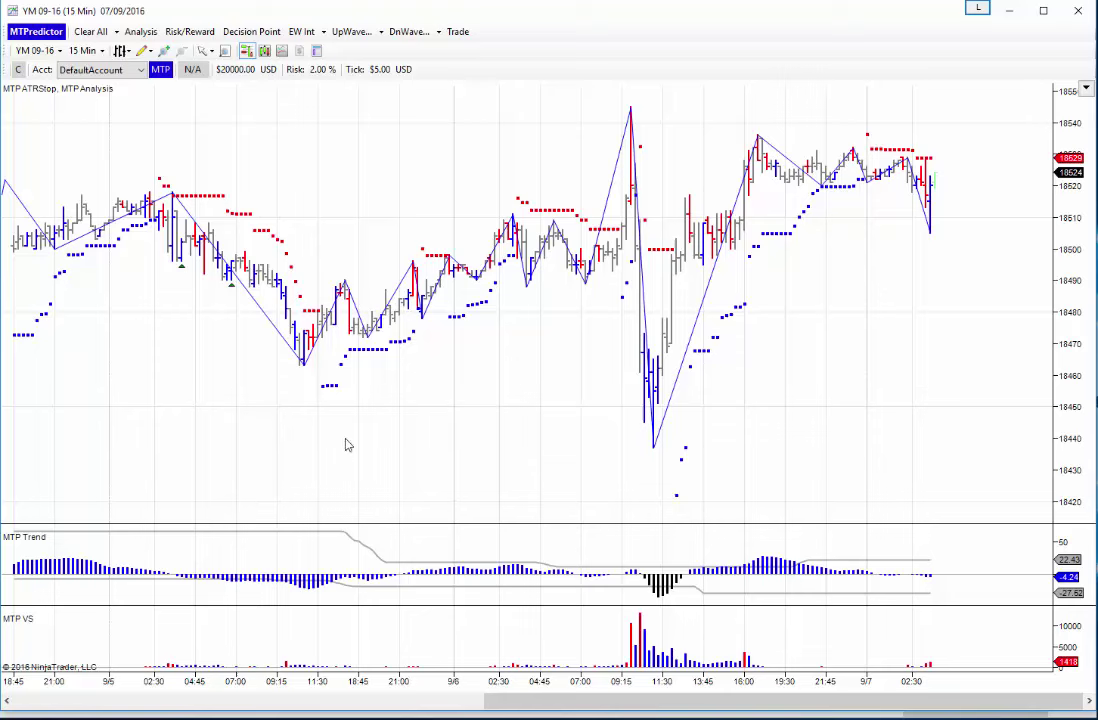
scroll(375, 412, "down", 3)
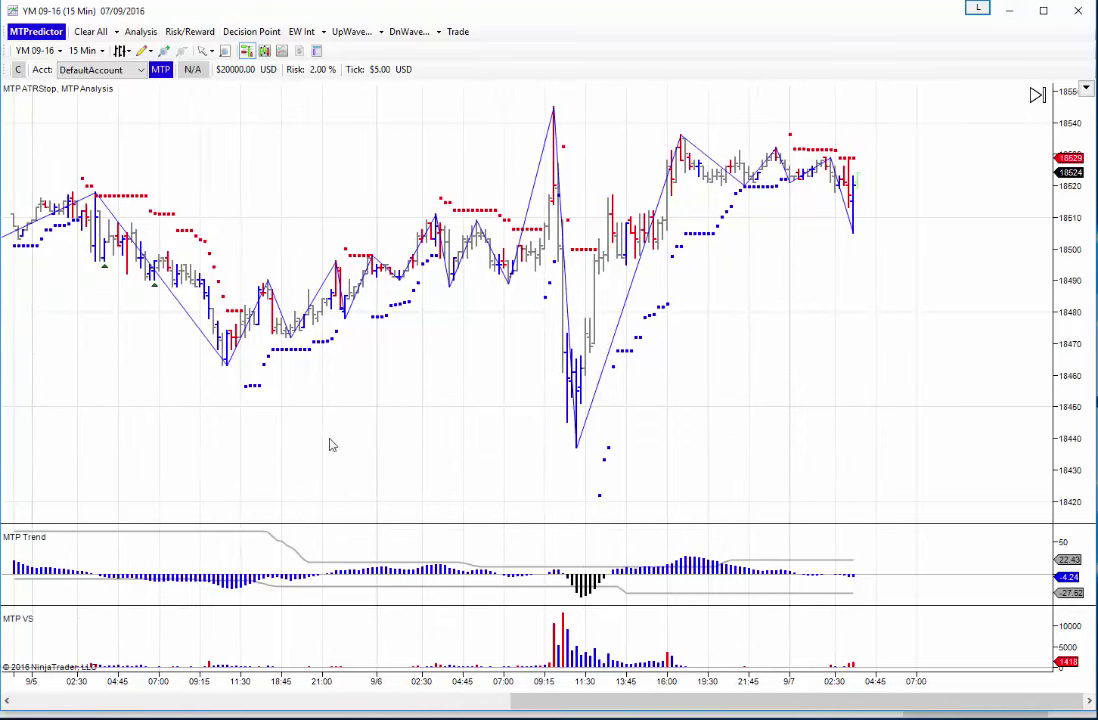
right_click(229, 370)
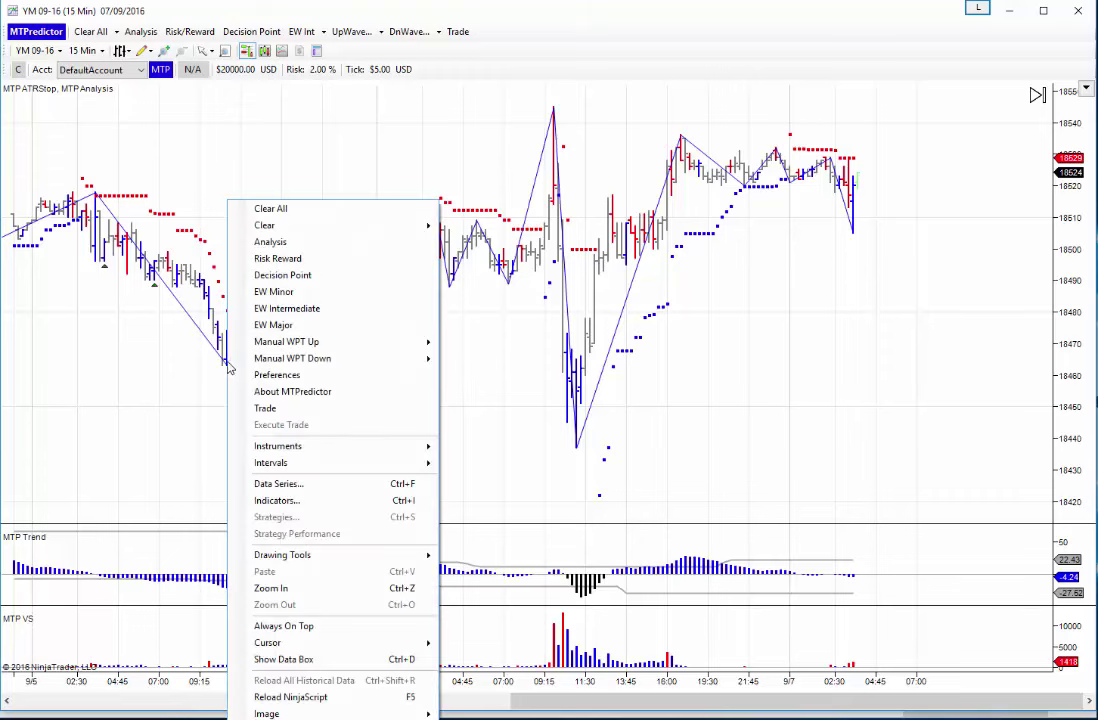
left_click(283, 275)
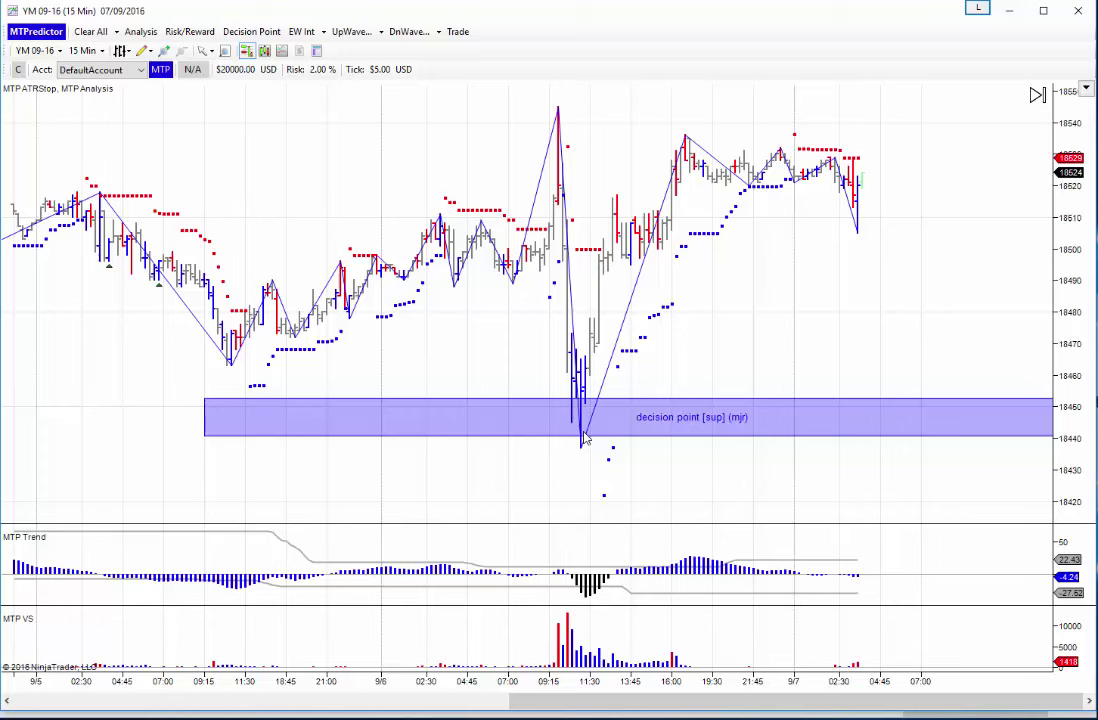
Switch the 15-minute chart to ES 09-16 and add an intermediate support decision point near 2174, label moved right
left_click(50, 51)
left_click(69, 101)
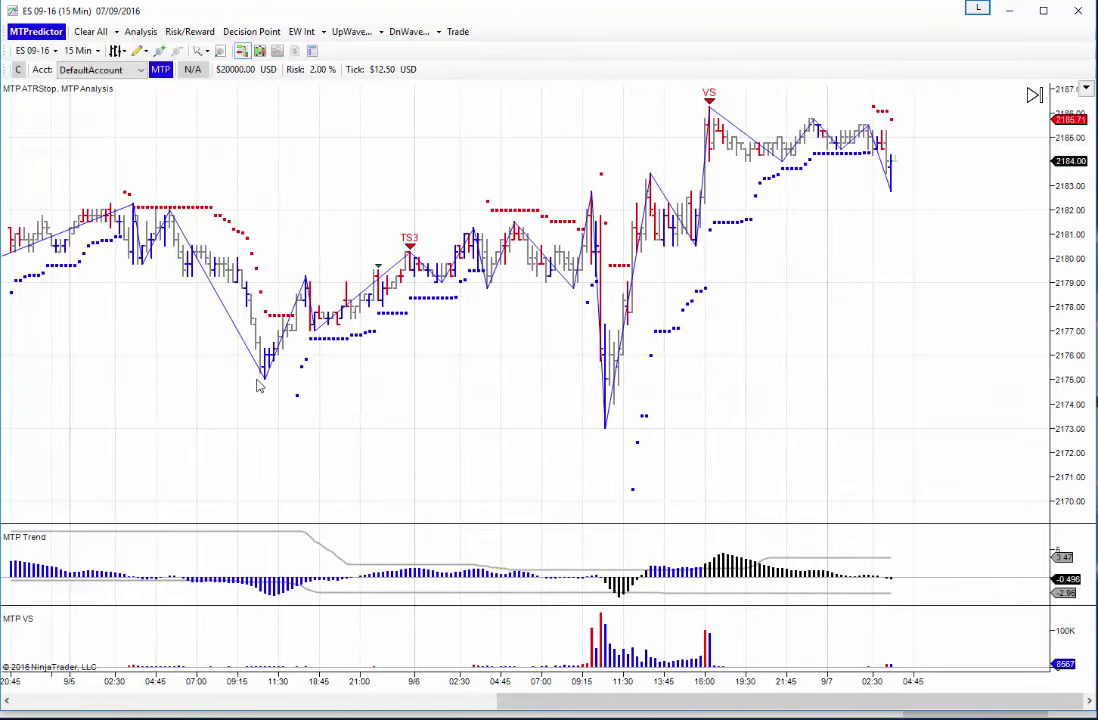
right_click(267, 381)
left_click(300, 290)
left_click_drag(356, 405, 588, 436)
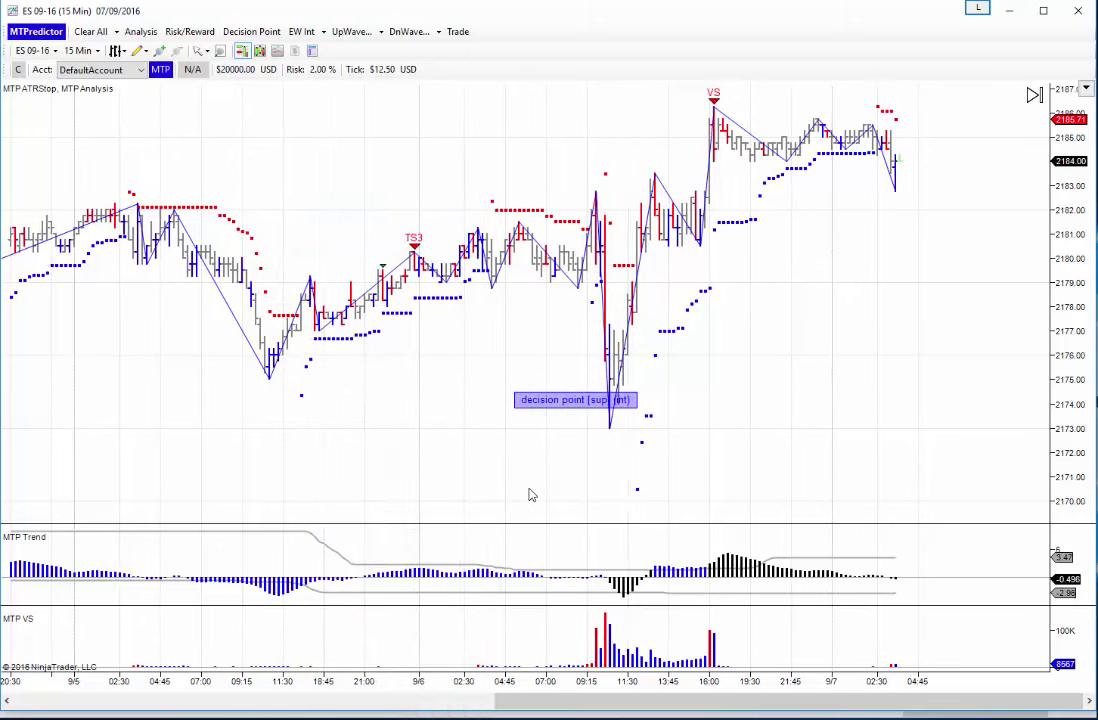
left_click_drag(583, 404, 619, 404)
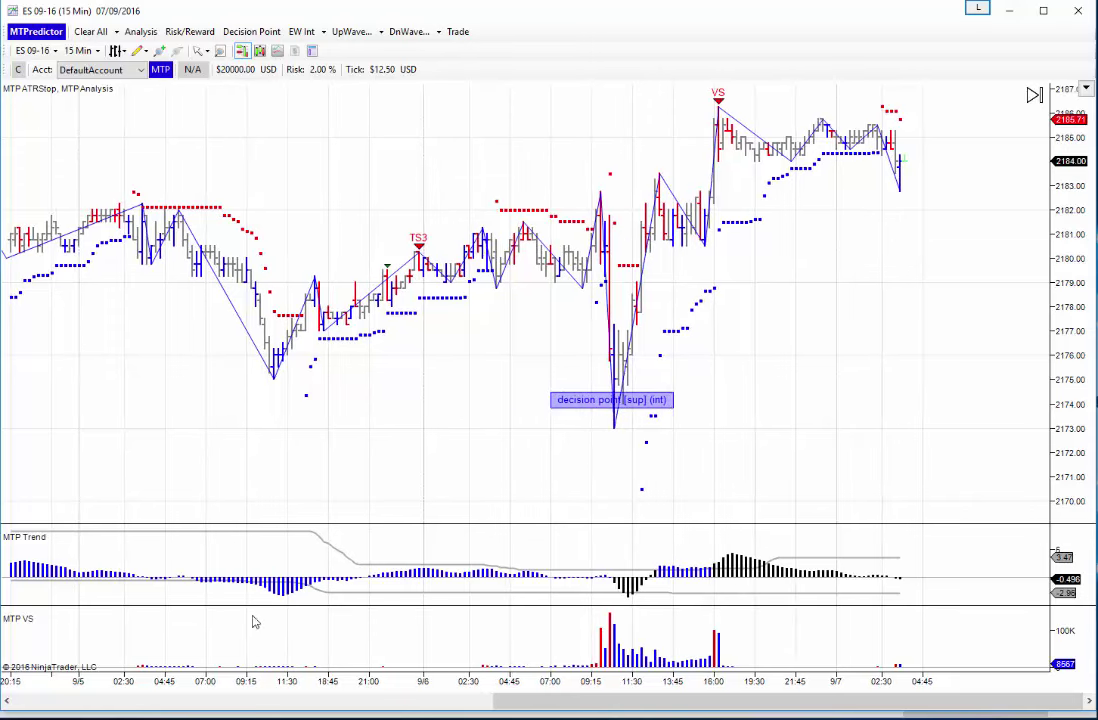
Return to the YM 3-minute chart and pan to the latest bars up to 9/7 showing the 18454 plan
mouse_move(395, 718)
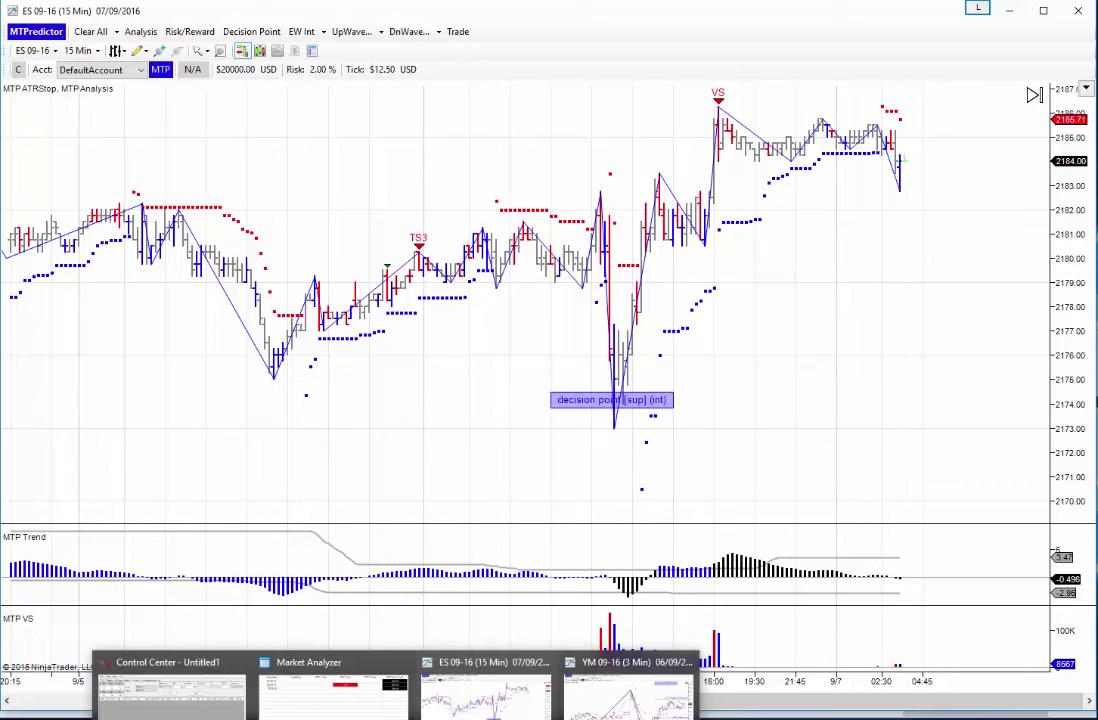
left_click(628, 695)
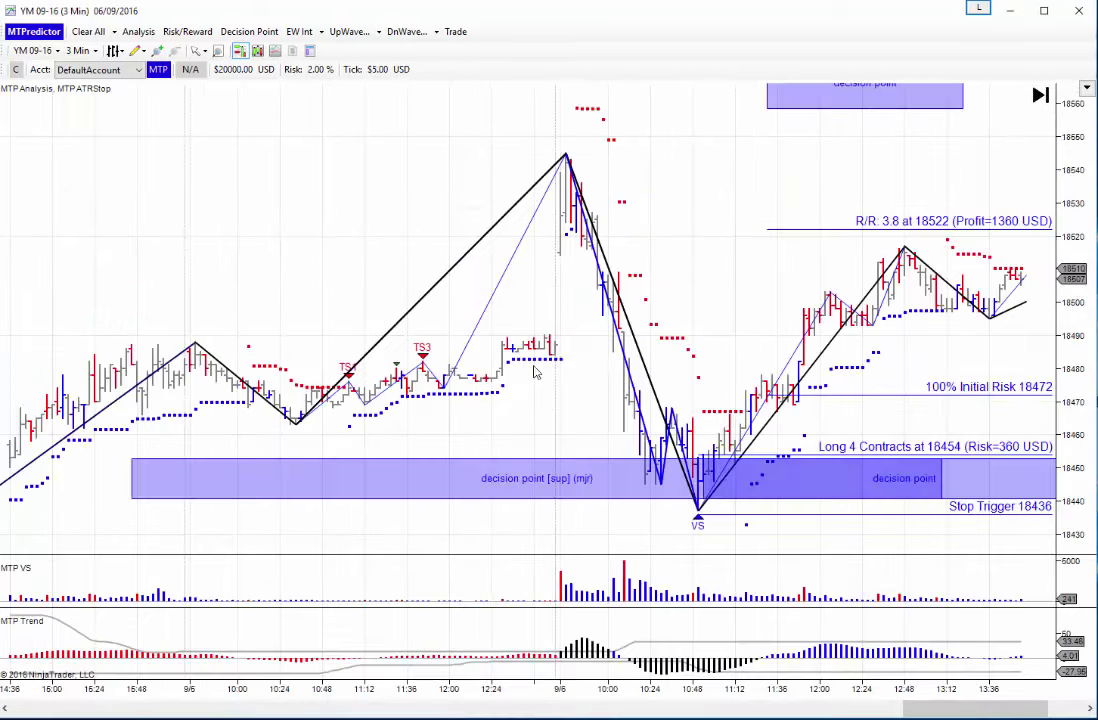
mouse_move(491, 388)
left_mouse_down()
mouse_move(265, 348)
mouse_move(180, 300)
left_mouse_up()
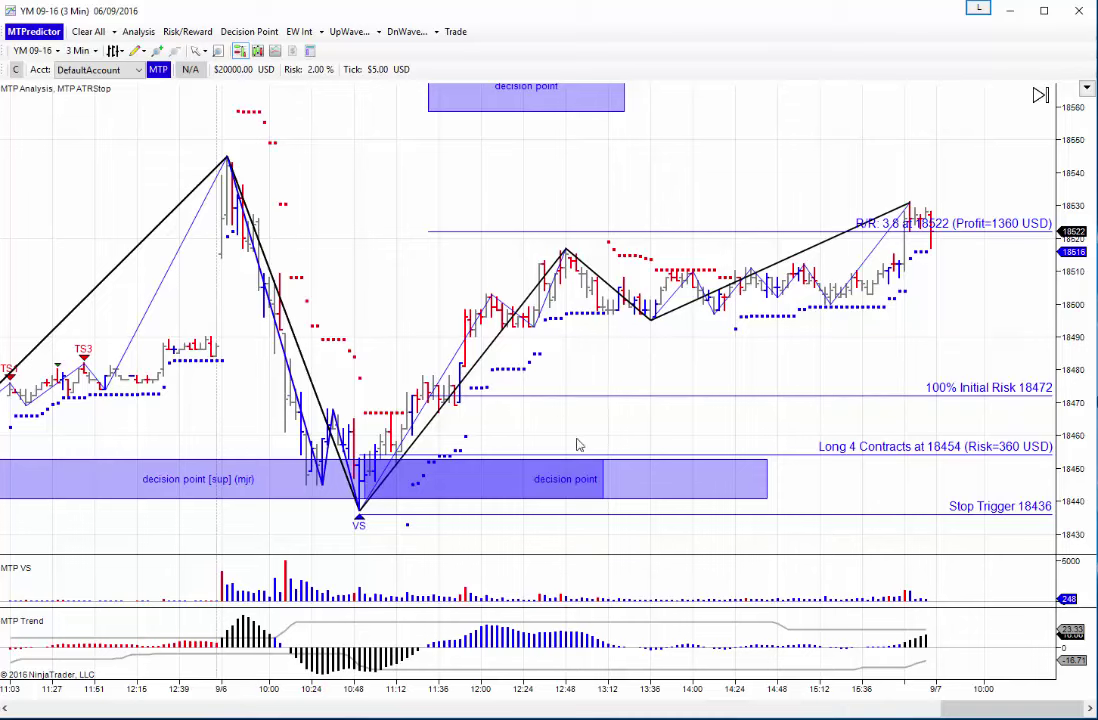
scroll(500, 458, "down", 3)
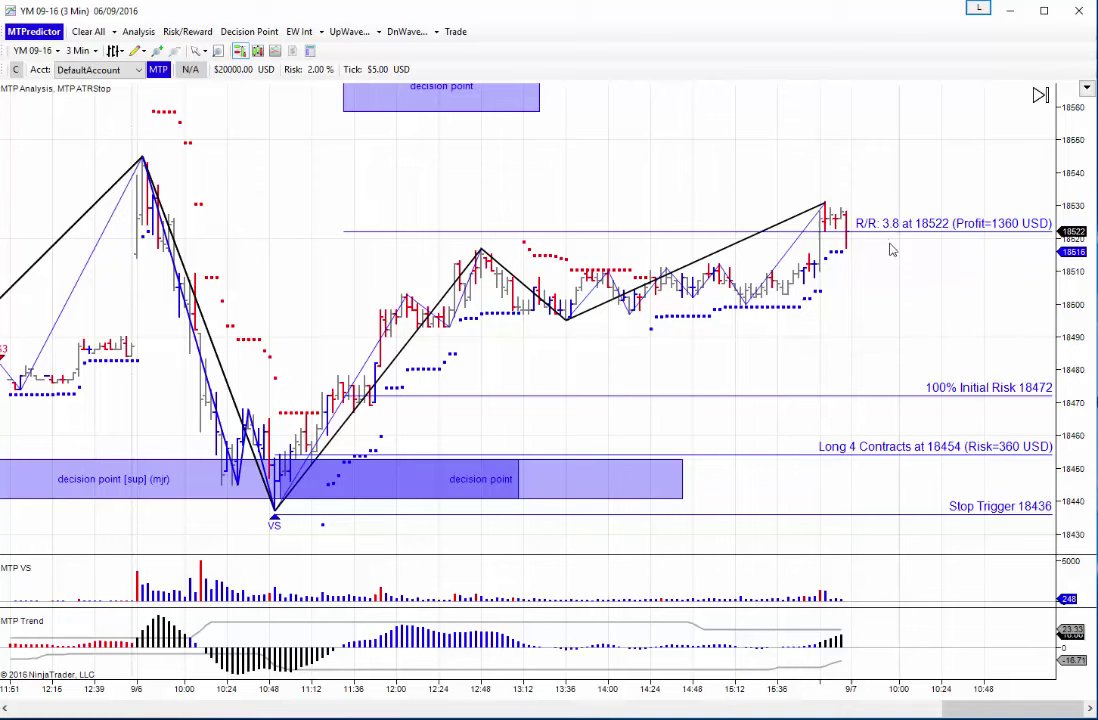
scroll(280, 263, "up", 1)
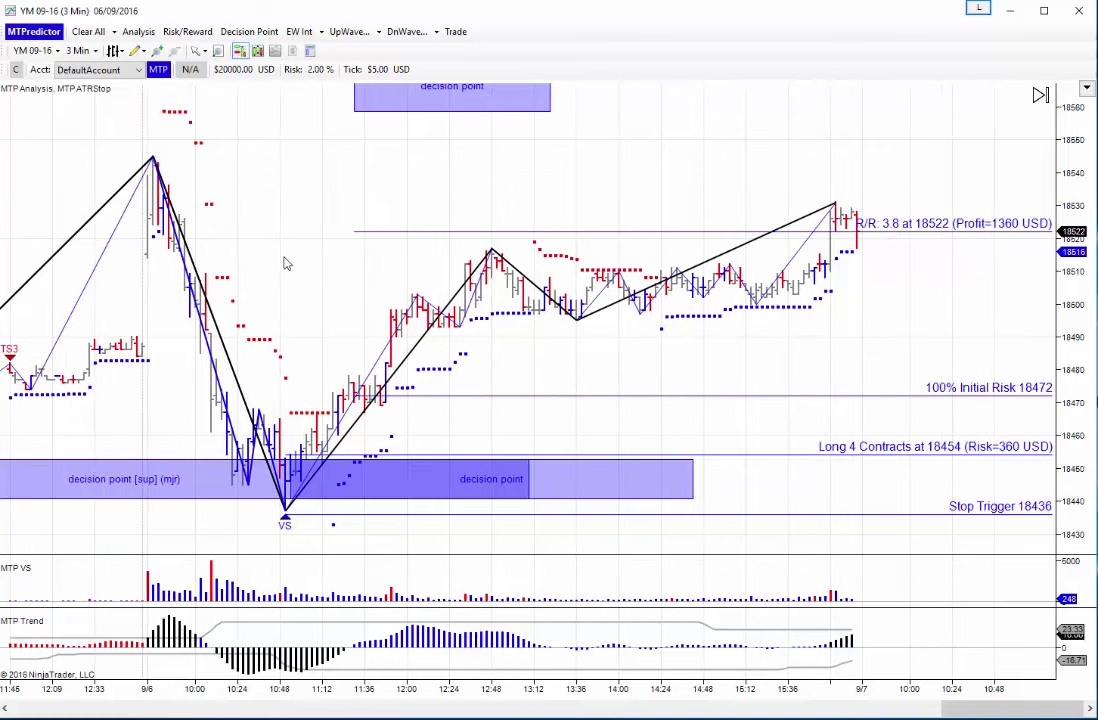
left_click_drag(285, 263, 269, 268)
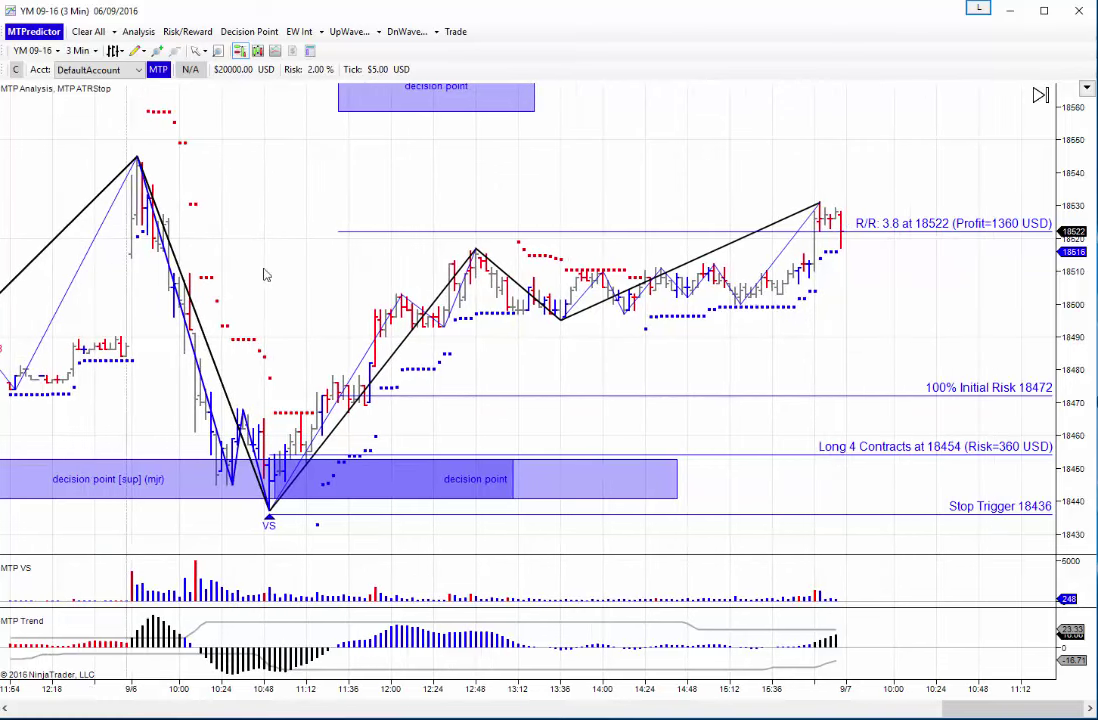